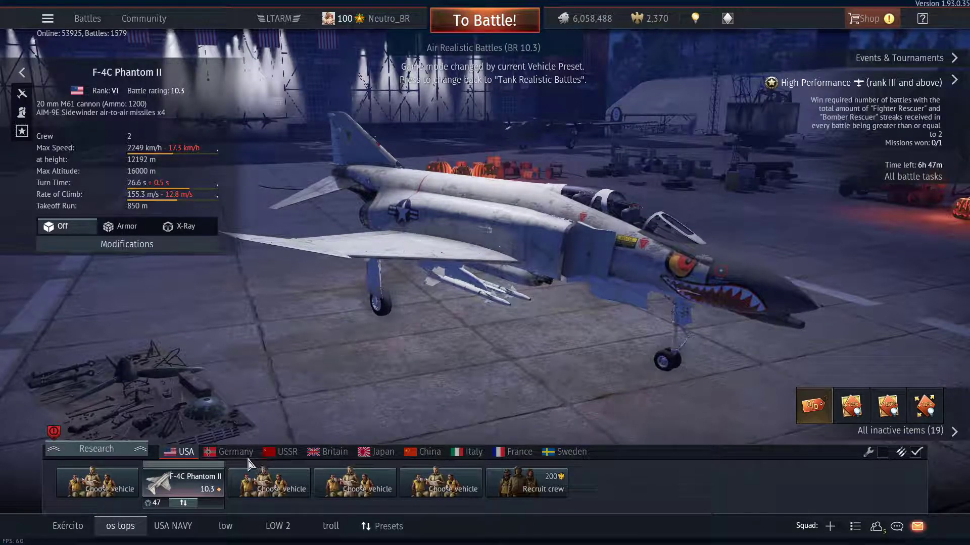
Step: Open customization for the F-4C Phantom II and preview its Bicolor camouflage
click(194, 482)
click(173, 399)
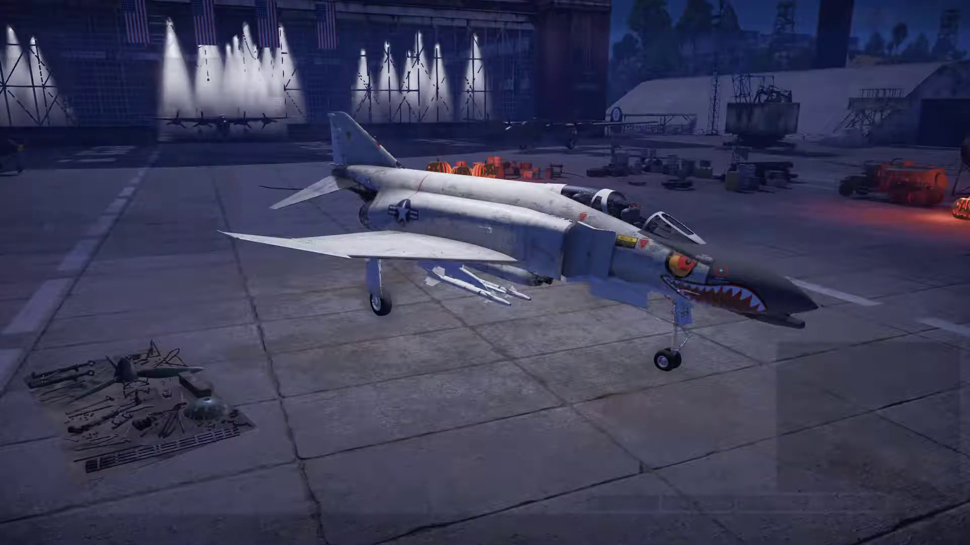
click(866, 389)
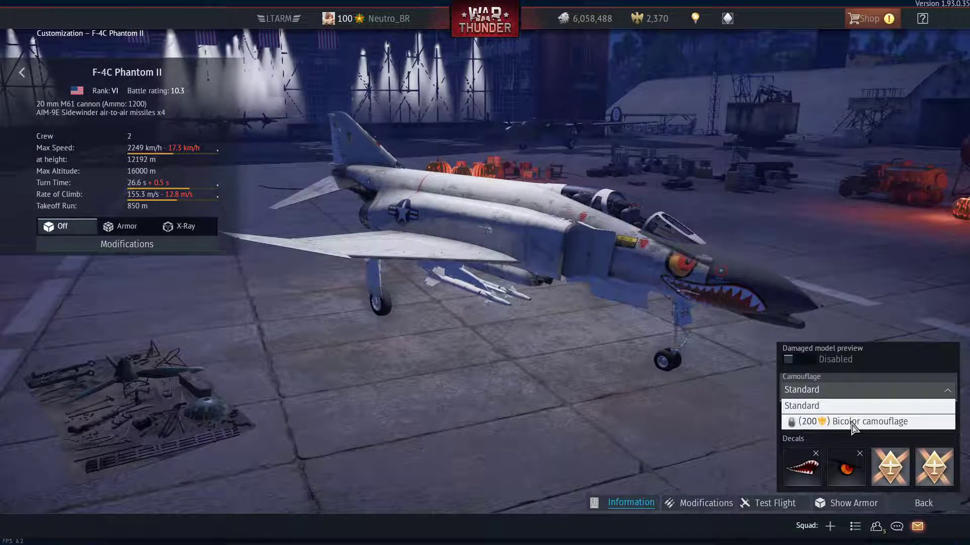
click(859, 416)
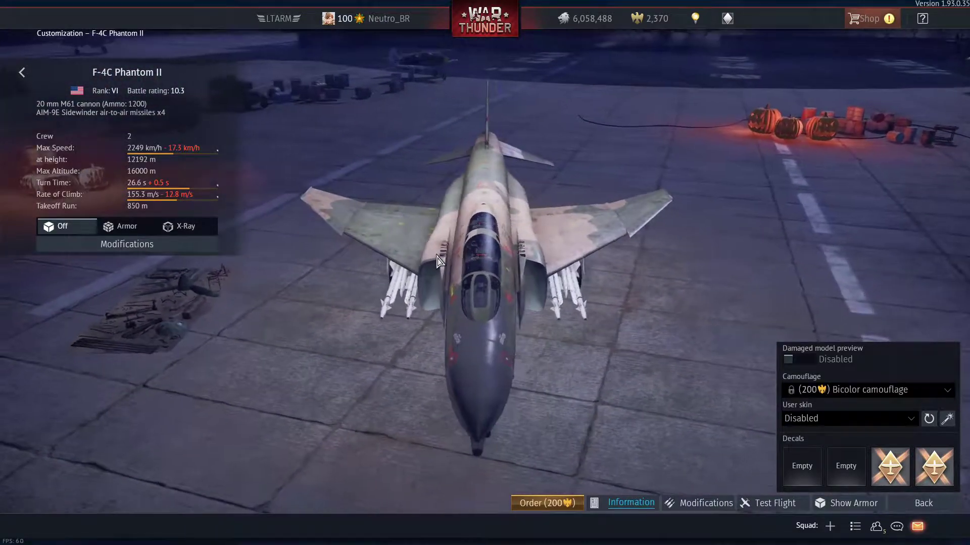
Step: Return the F-4C Phantom II to the Standard camouflage and check its available user skins
click(896, 397)
click(858, 404)
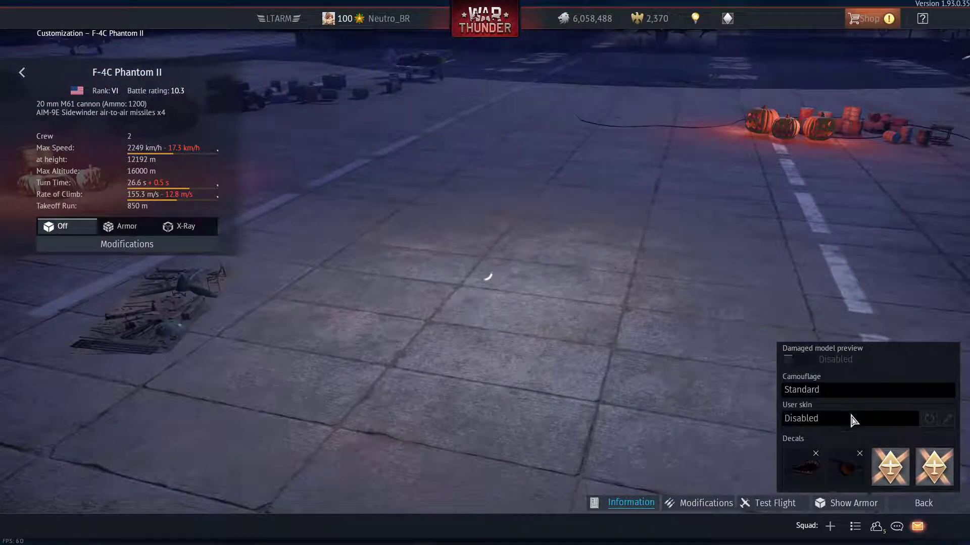
click(870, 418)
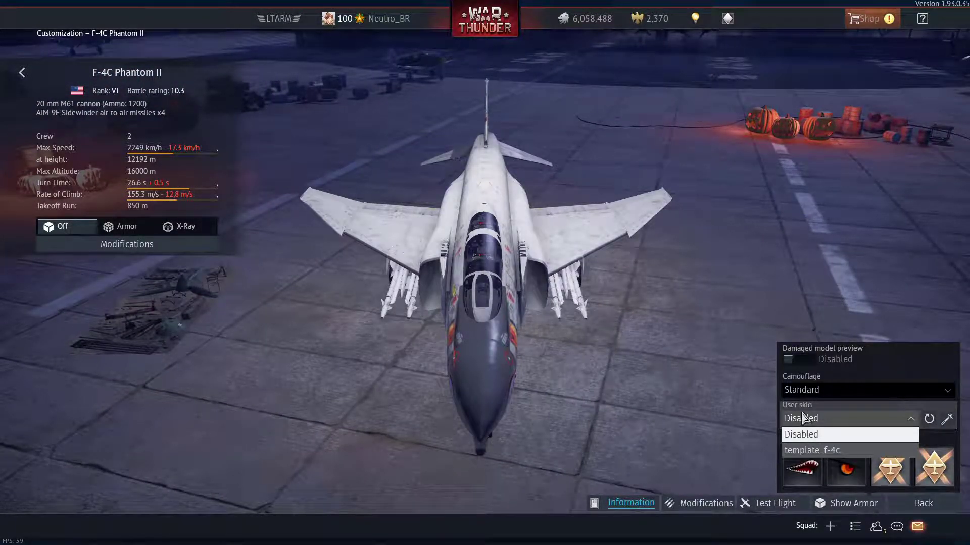
click(697, 422)
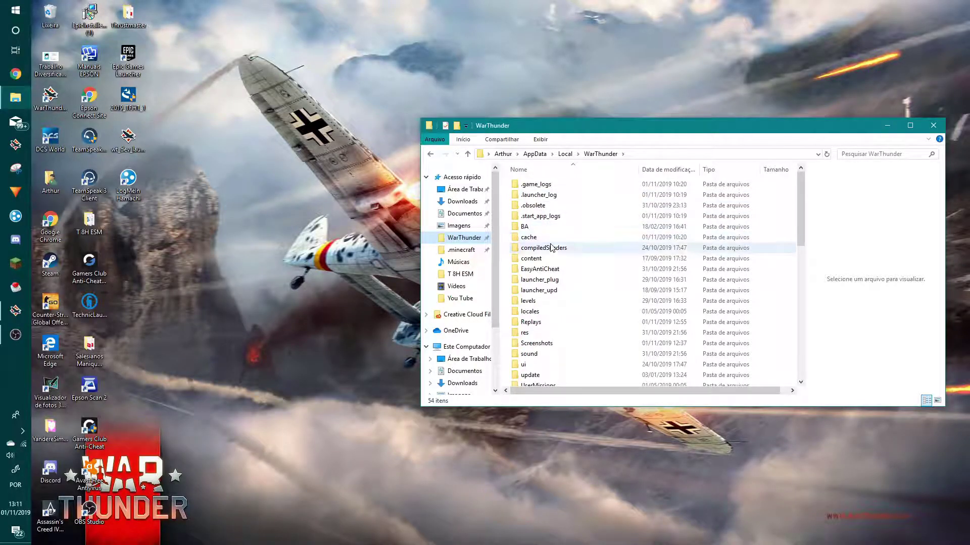
Step: Open the UserSkins folder inside the WarThunder directory in File Explorer
scroll(552, 248, down, 3)
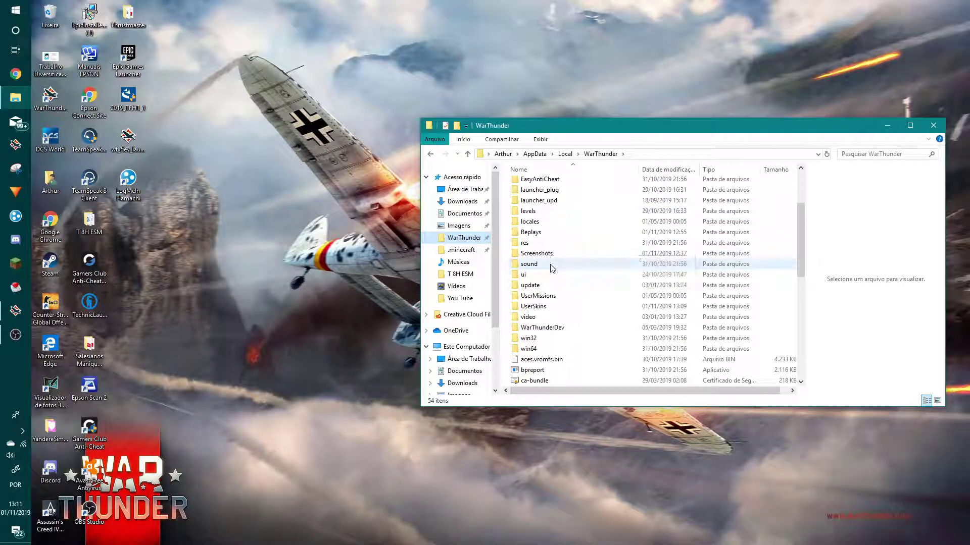
double_click(536, 308)
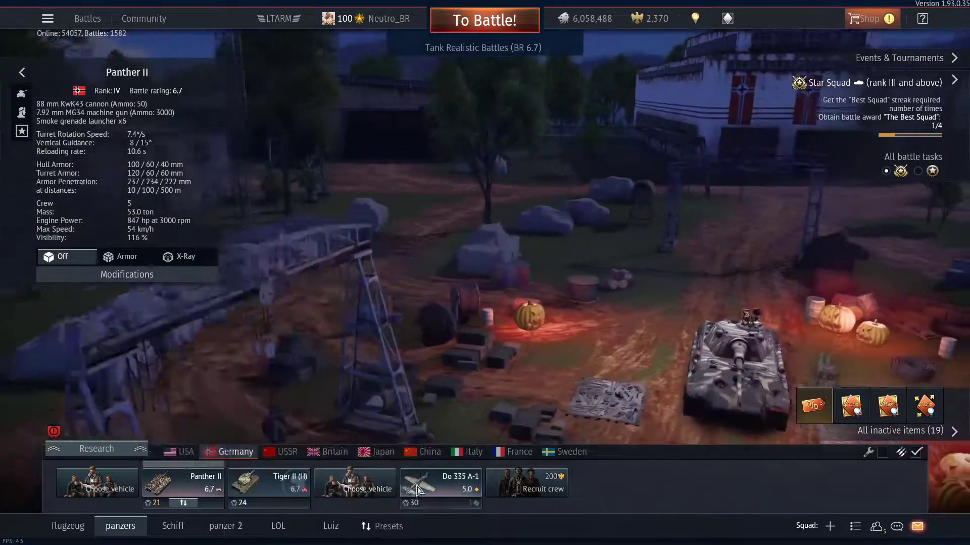
Step: Switch to War Thunder and open customization for the German Do 335 A-1
click(418, 489)
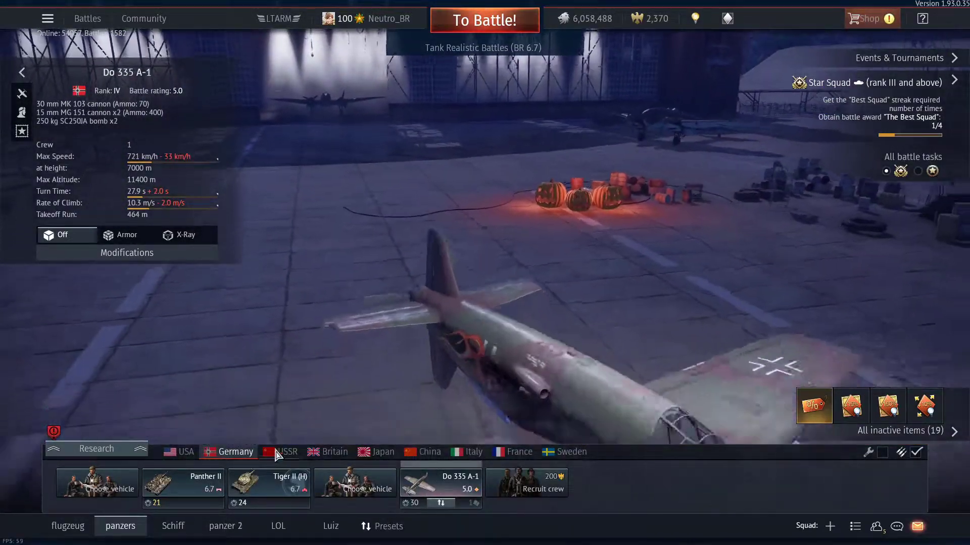
click(439, 484)
click(433, 399)
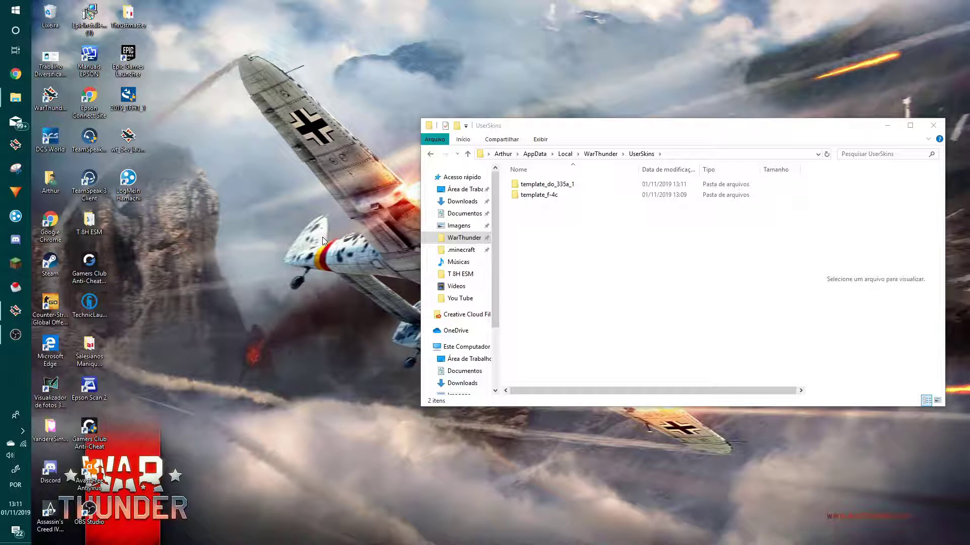
Step: Switch to Chrome and open the bookmarked WT skins camouflages page
click(4, 79)
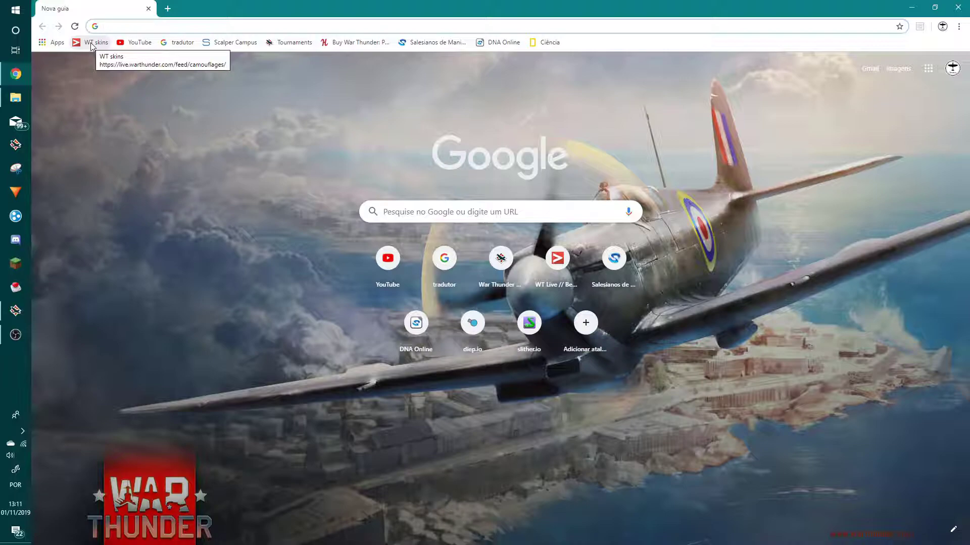
click(93, 47)
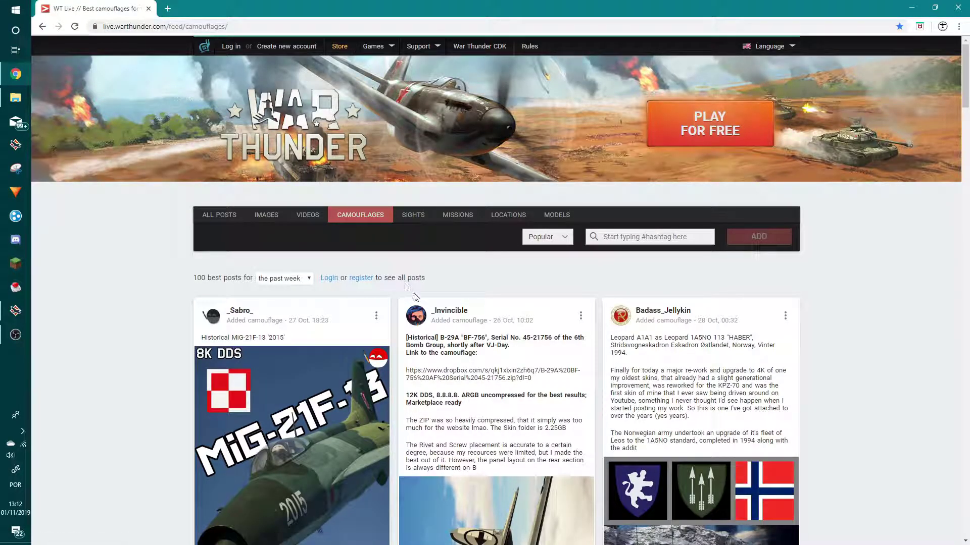
Step: Browse the past week's popular camouflage posts, examining the aircraft, tank and ship skins on offer
scroll(505, 265, down, 4)
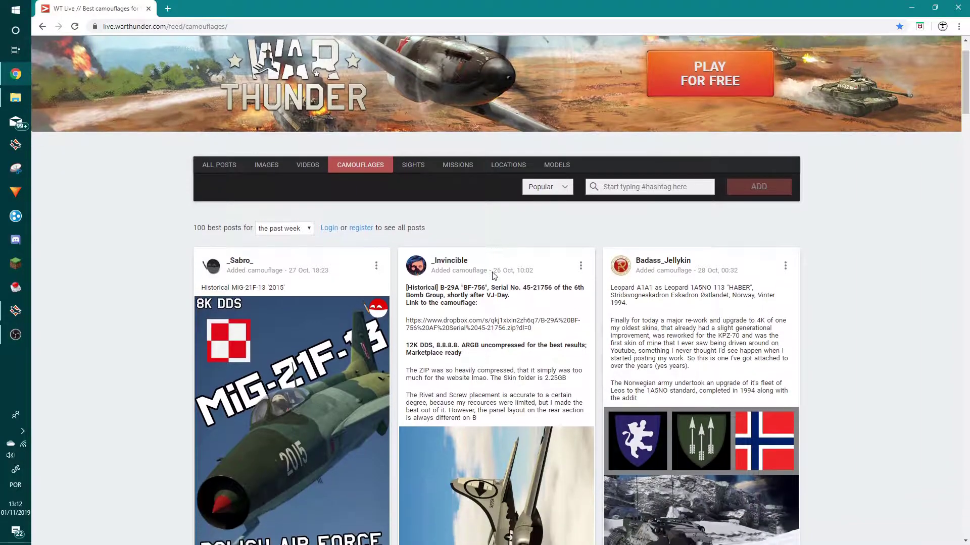
scroll(434, 356, down, 1)
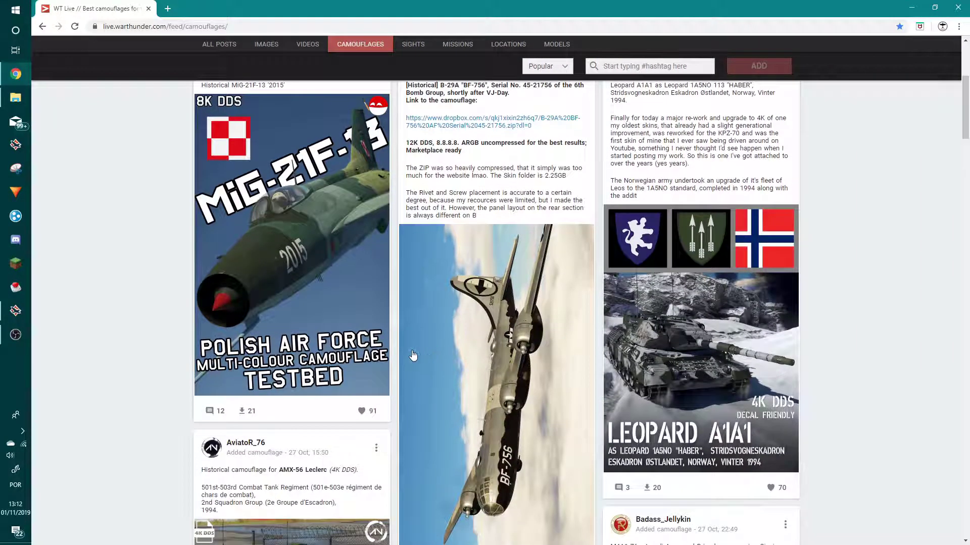
scroll(480, 313, up, 2)
scroll(552, 246, down, 2)
scroll(551, 246, down, 4)
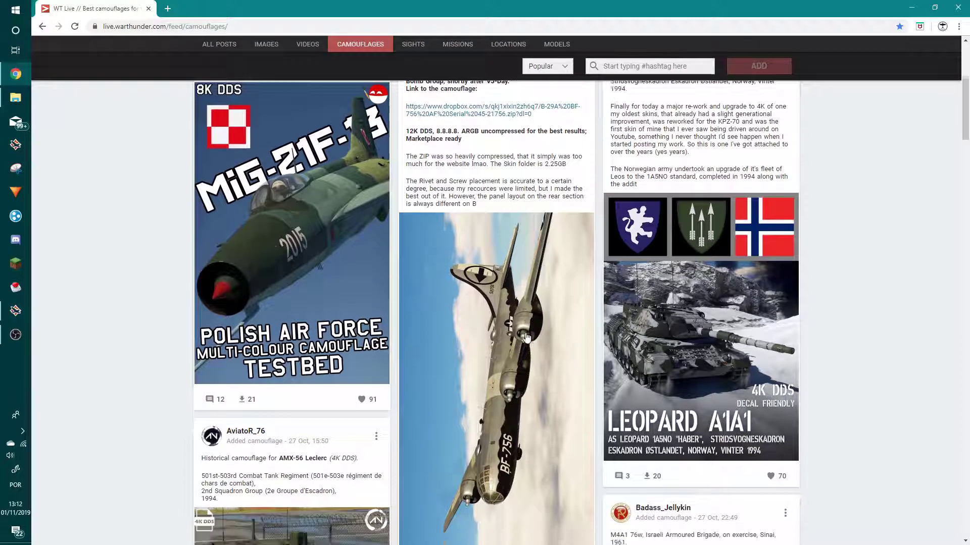
scroll(510, 328, up, 4)
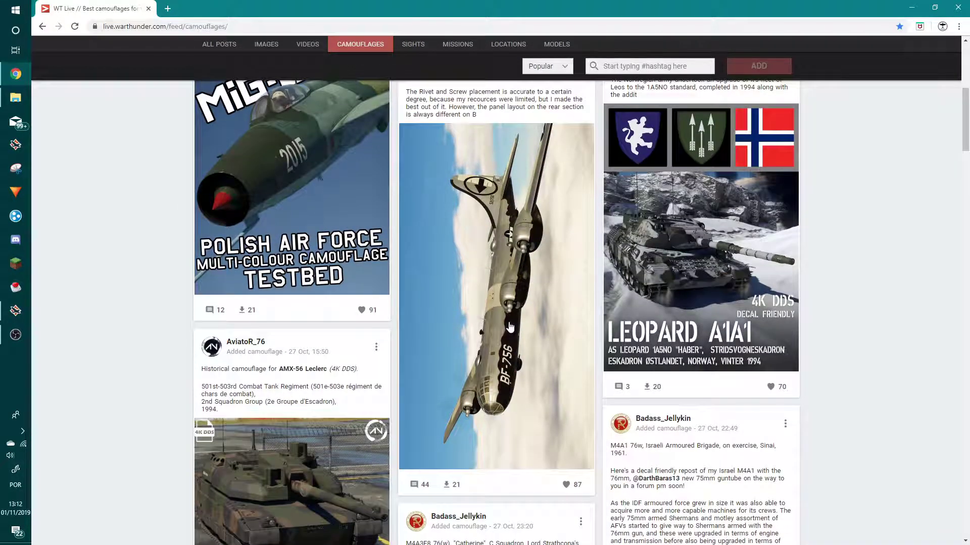
scroll(324, 322, up, 1)
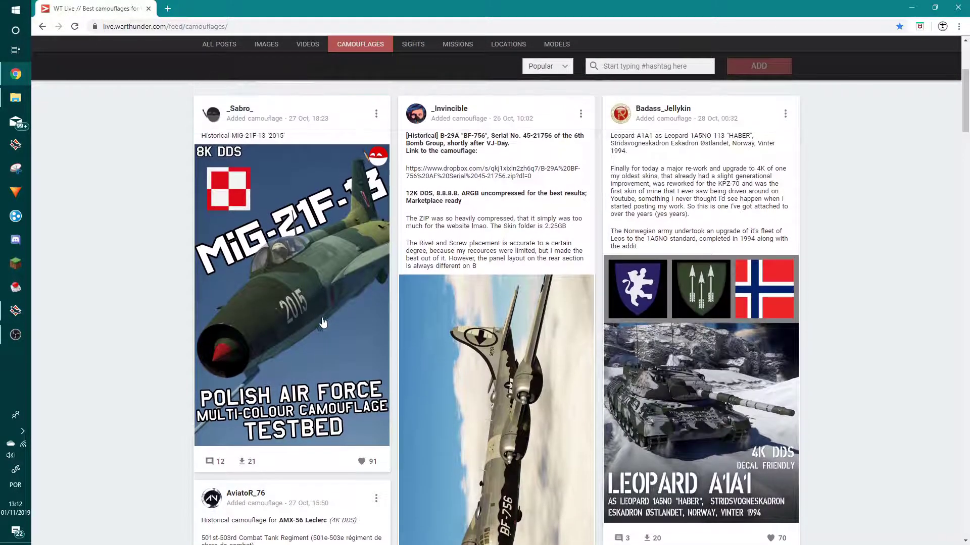
scroll(312, 300, down, 14)
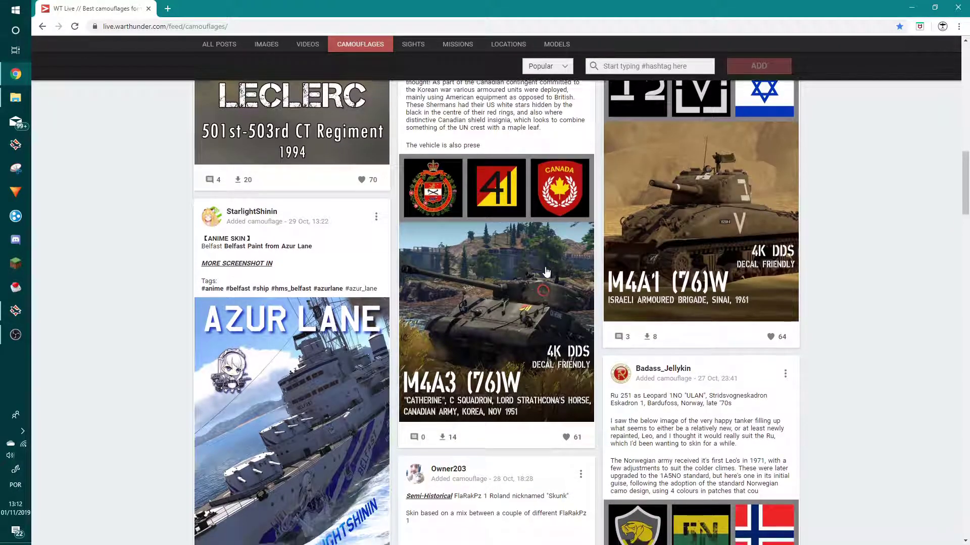
scroll(321, 327, down, 4)
scroll(349, 323, down, 3)
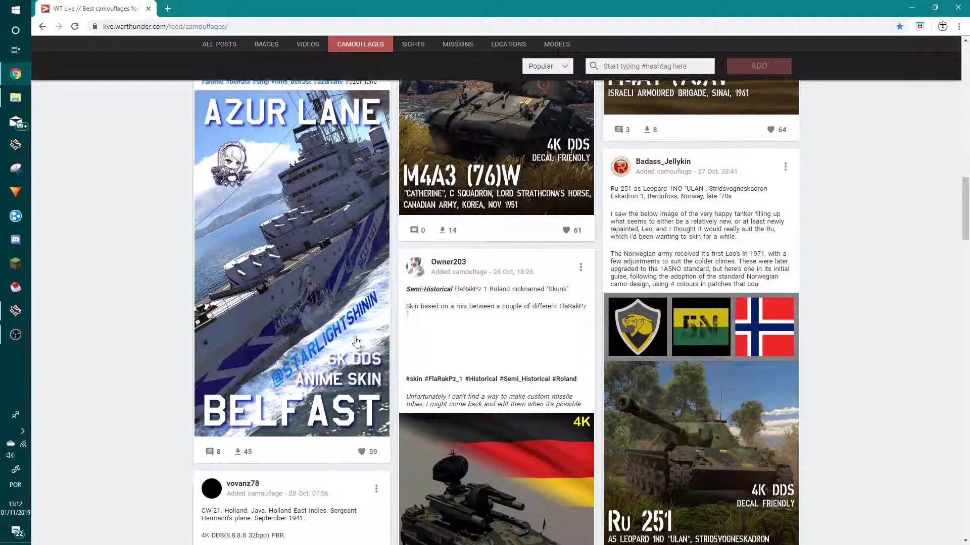
scroll(346, 302, down, 6)
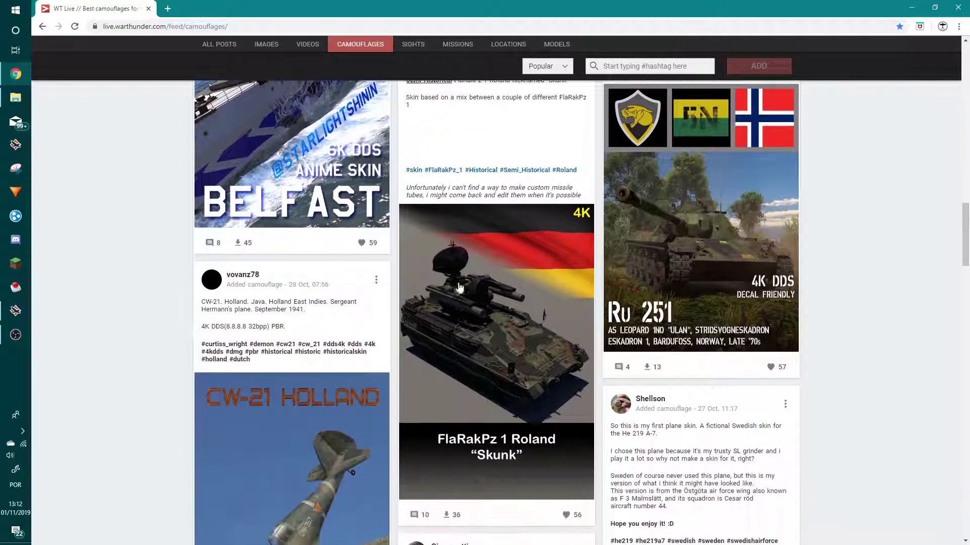
scroll(540, 317, down, 2)
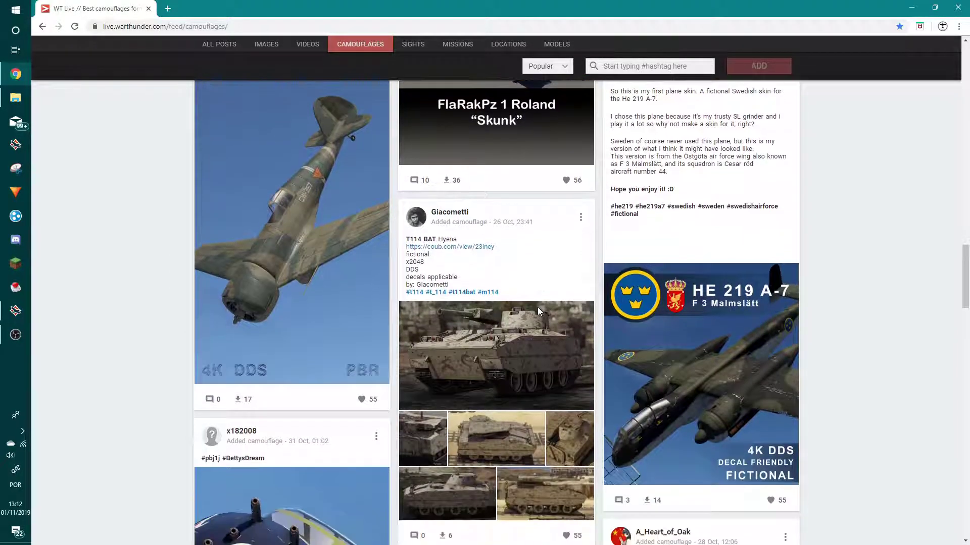
scroll(539, 313, down, 2)
scroll(550, 309, down, 5)
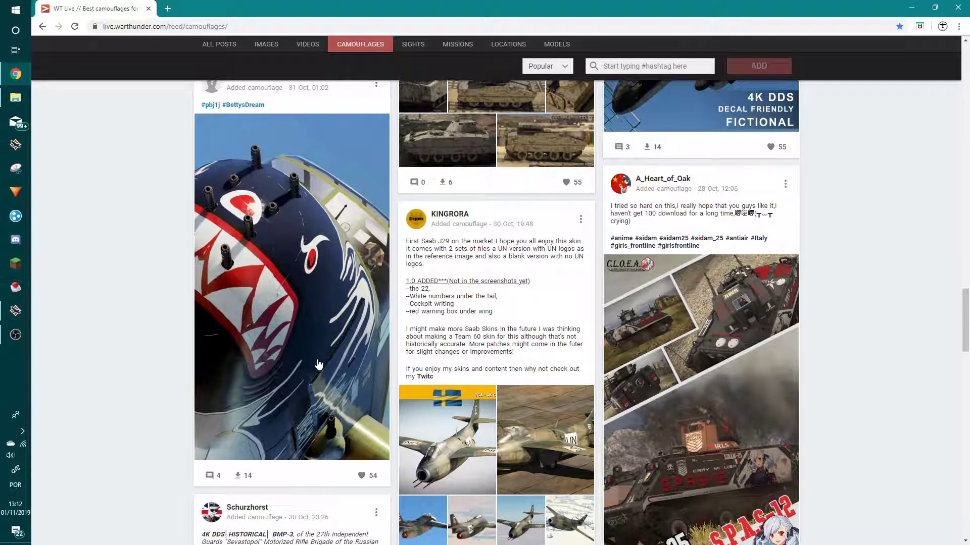
scroll(321, 363, up, 3)
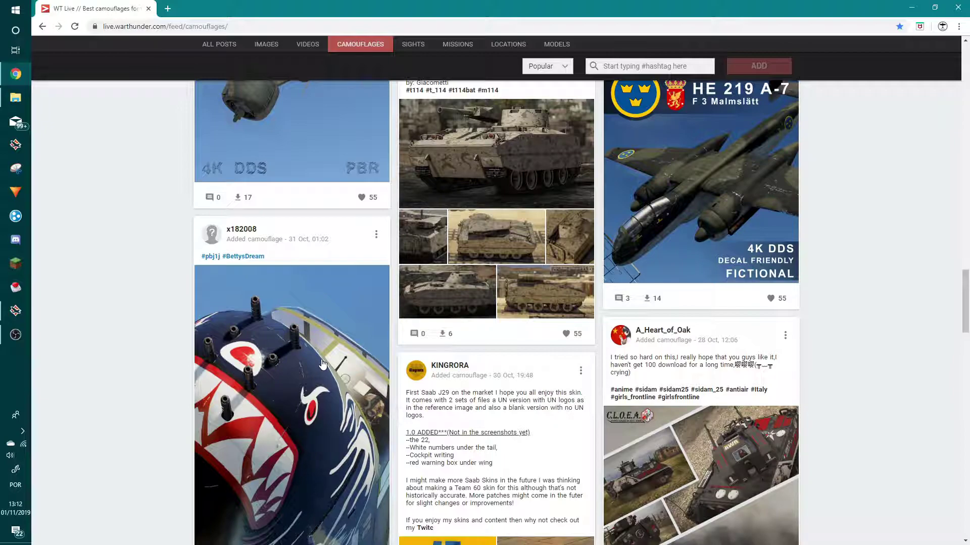
scroll(322, 364, down, 4)
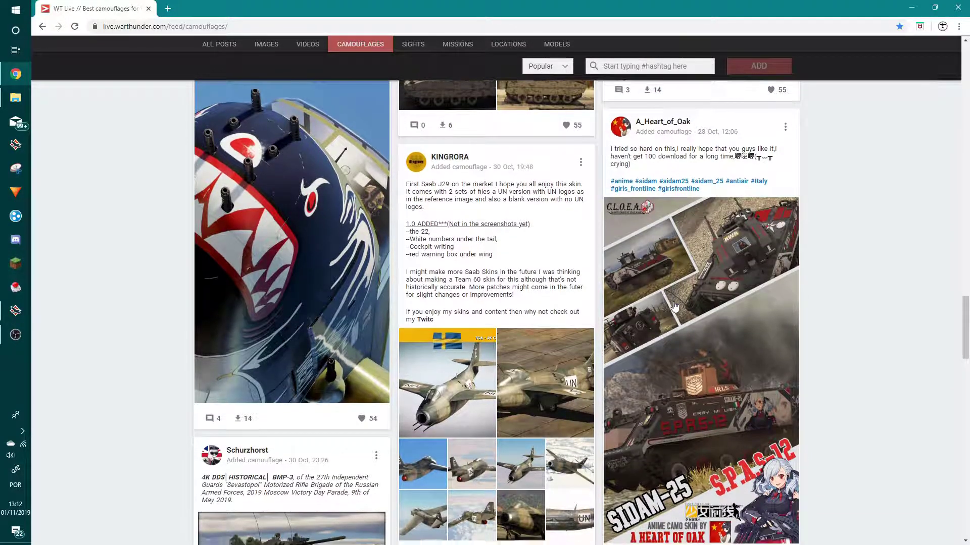
scroll(674, 305, down, 4)
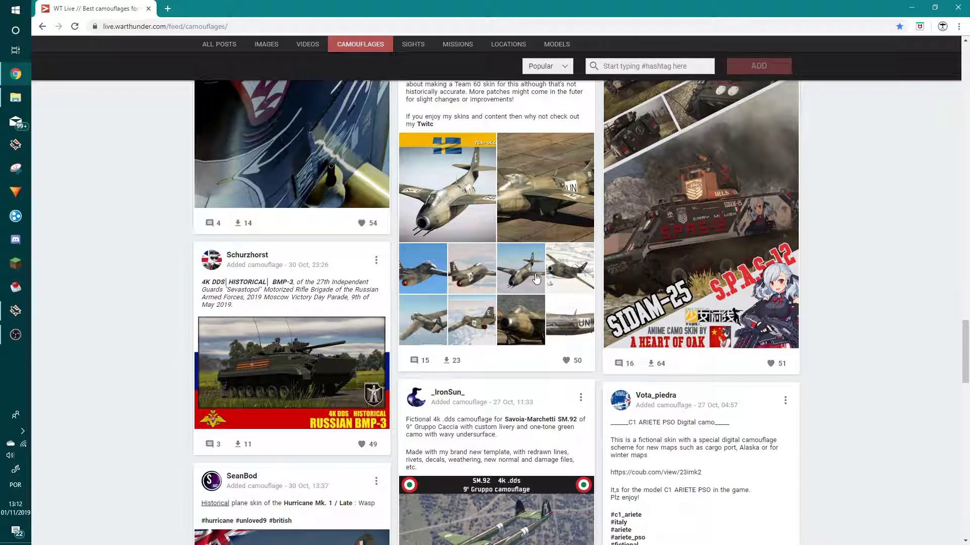
scroll(537, 278, down, 1)
scroll(505, 288, up, 3)
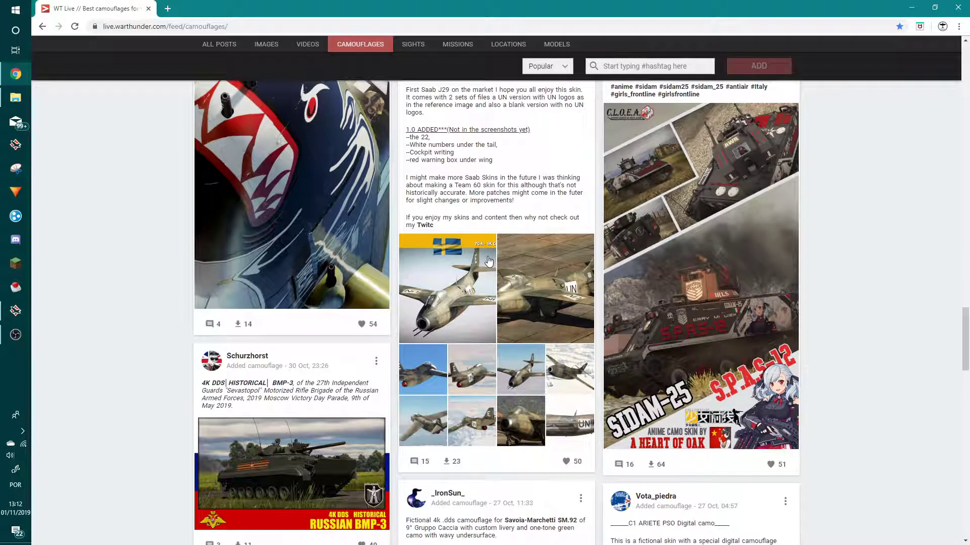
scroll(469, 298, down, 4)
scroll(463, 299, down, 3)
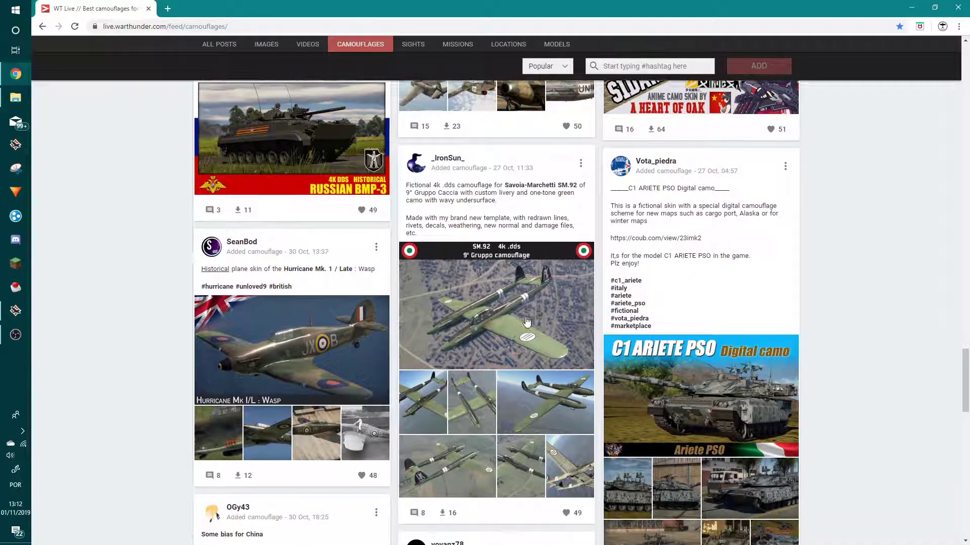
scroll(528, 323, down, 9)
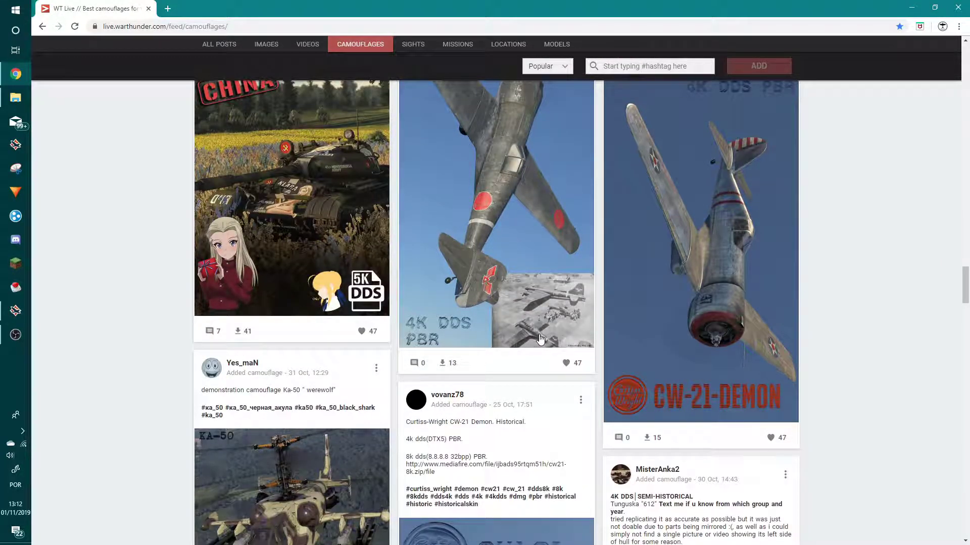
scroll(540, 338, up, 1)
scroll(540, 340, down, 6)
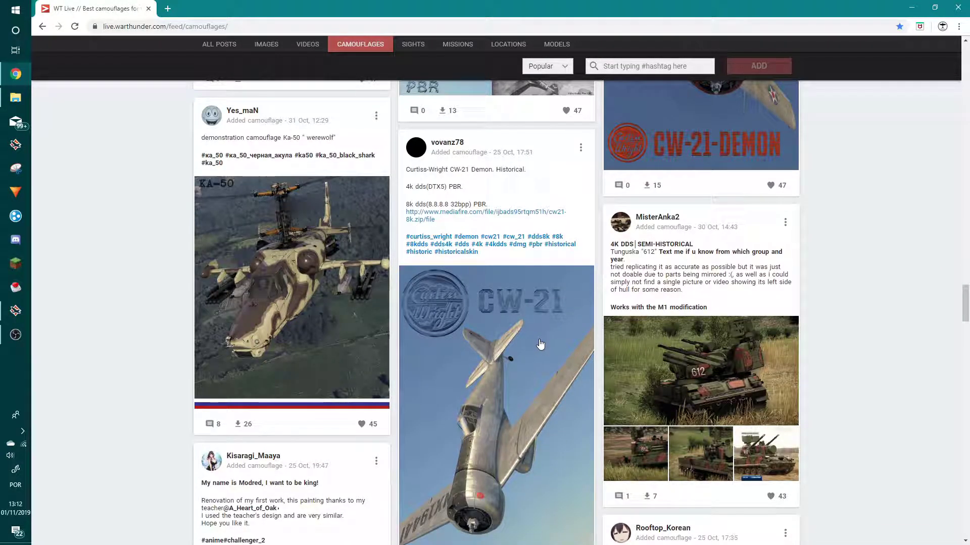
scroll(534, 357, down, 4)
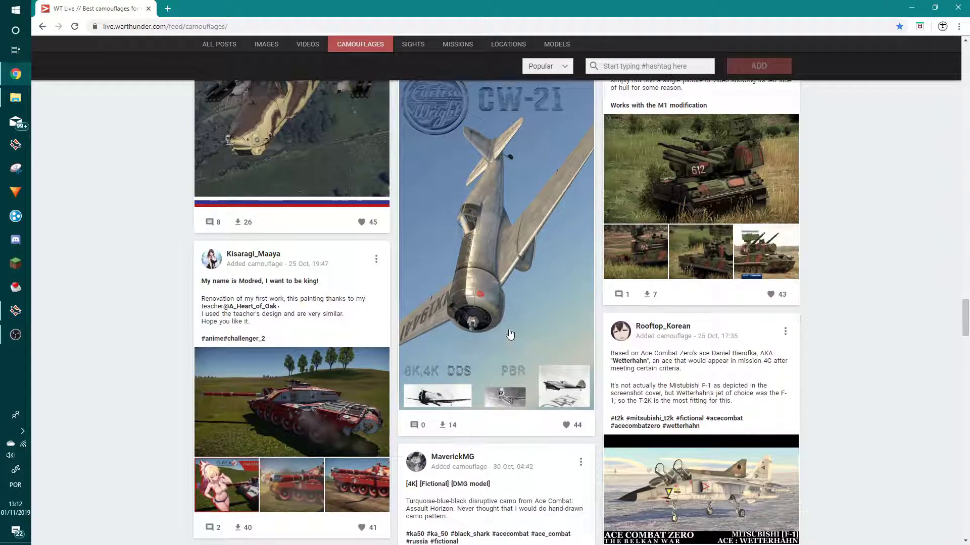
scroll(509, 336, down, 9)
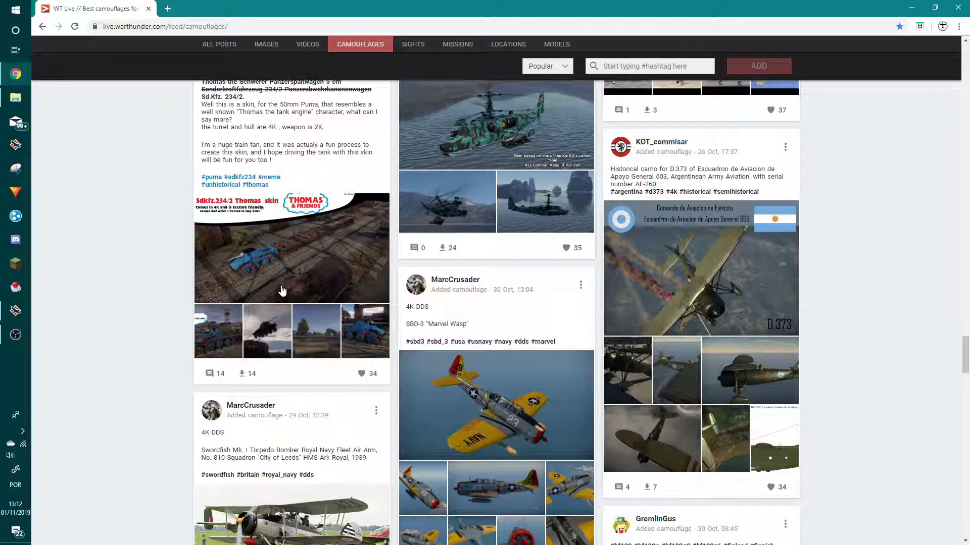
scroll(282, 291, up, 8)
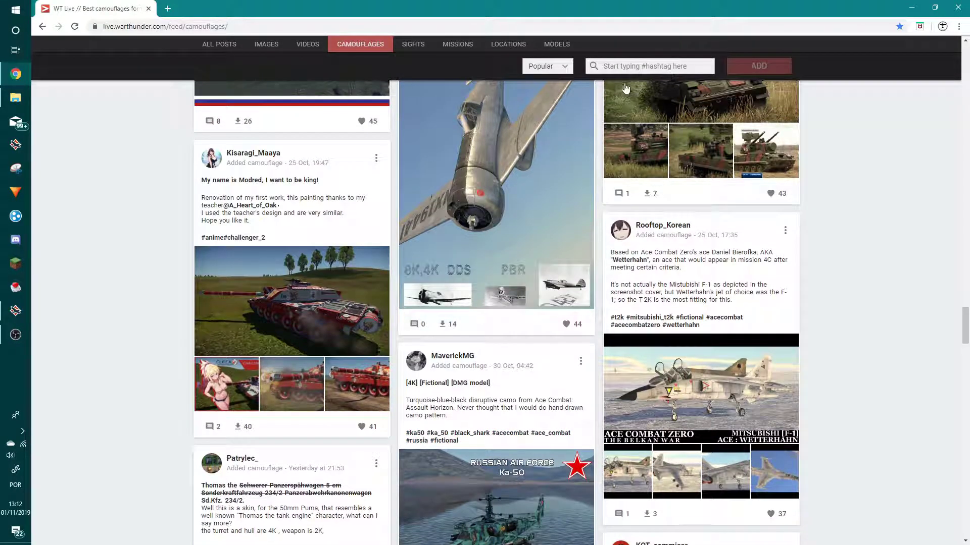
scroll(626, 88, up, 15)
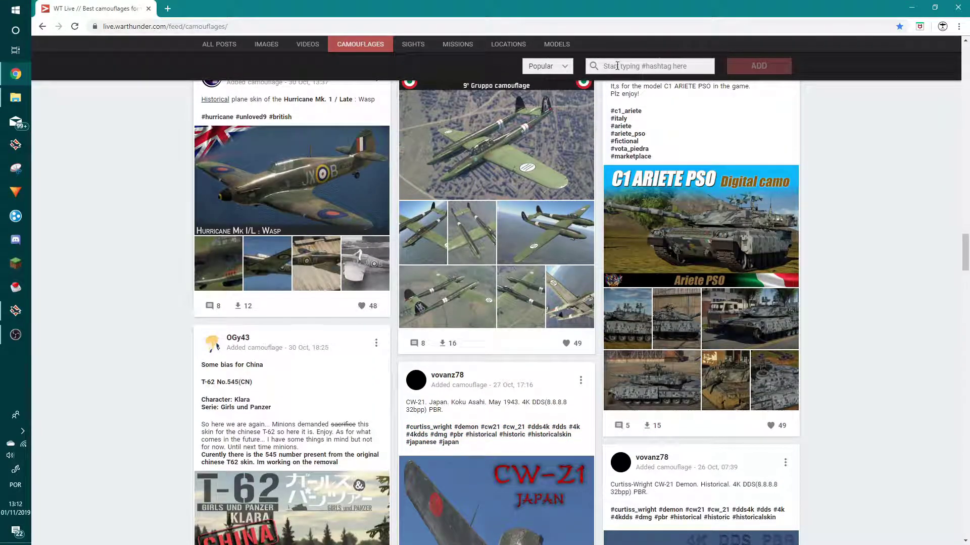
Step: Enter the hashtag #F4 in the camouflage search
click(637, 68)
text(#F)
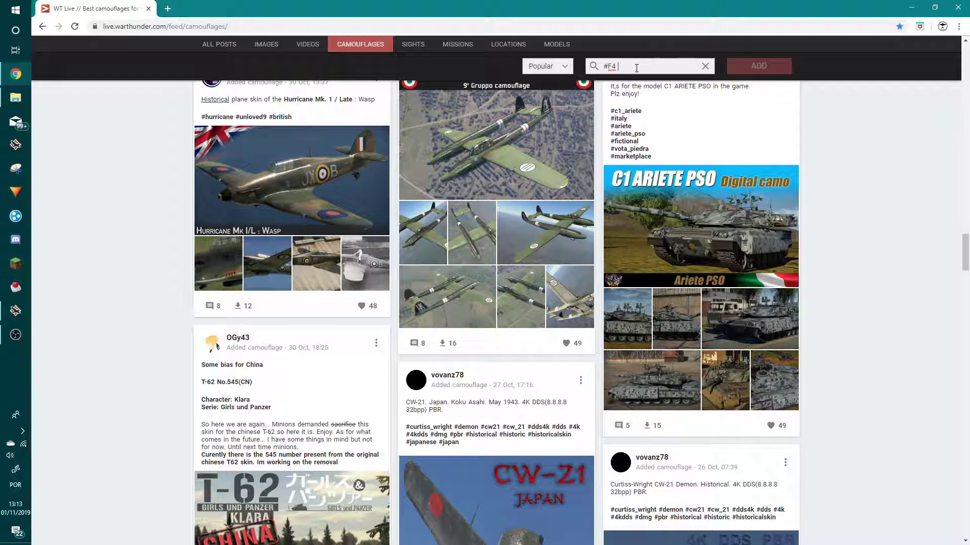
text(4)
scroll(629, 126, up, 1)
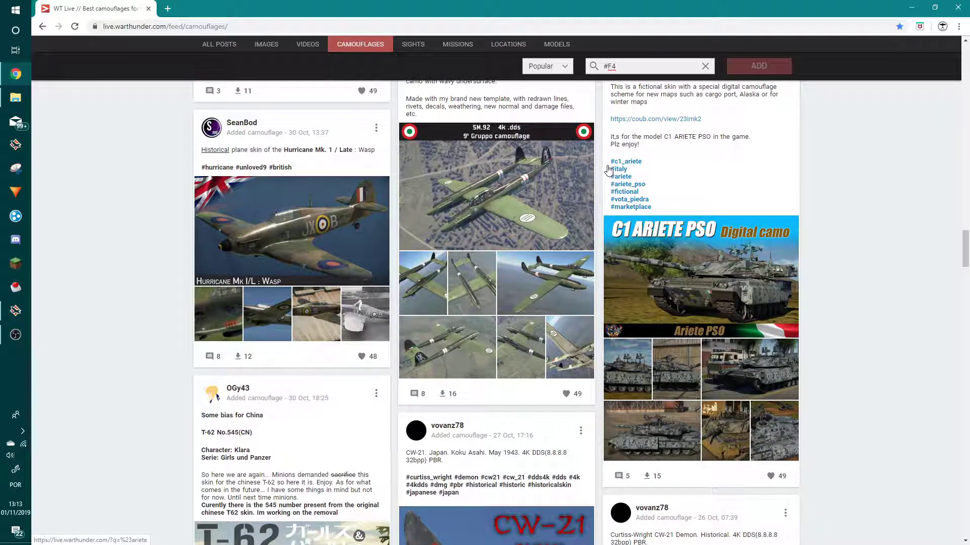
Step: Search the WT Live camouflages for the hashtags #F4 #phantom
mouse_move(627, 167)
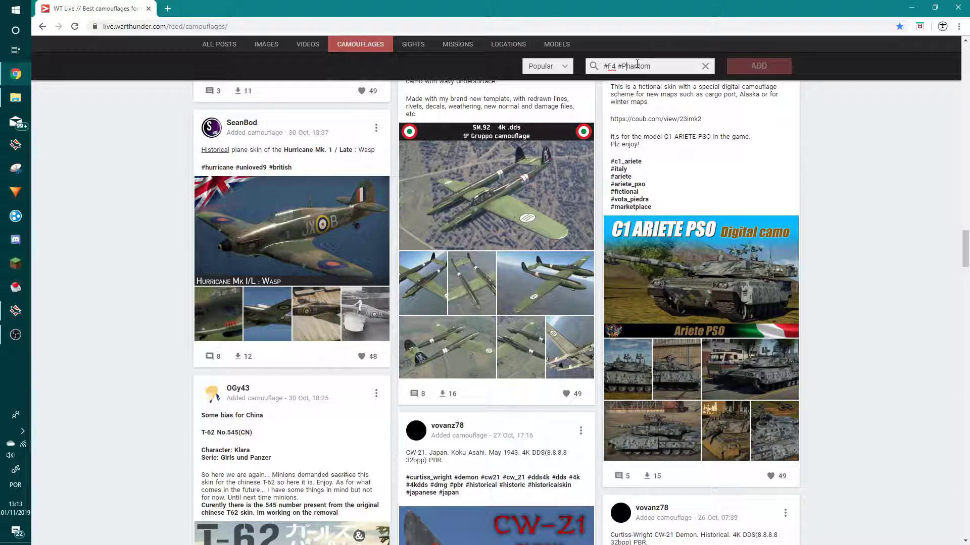
text(p)
key(Return)
Step: Browse the camouflage search results, examining the F-4 Phantom skins on offer
scroll(545, 131, down, 3)
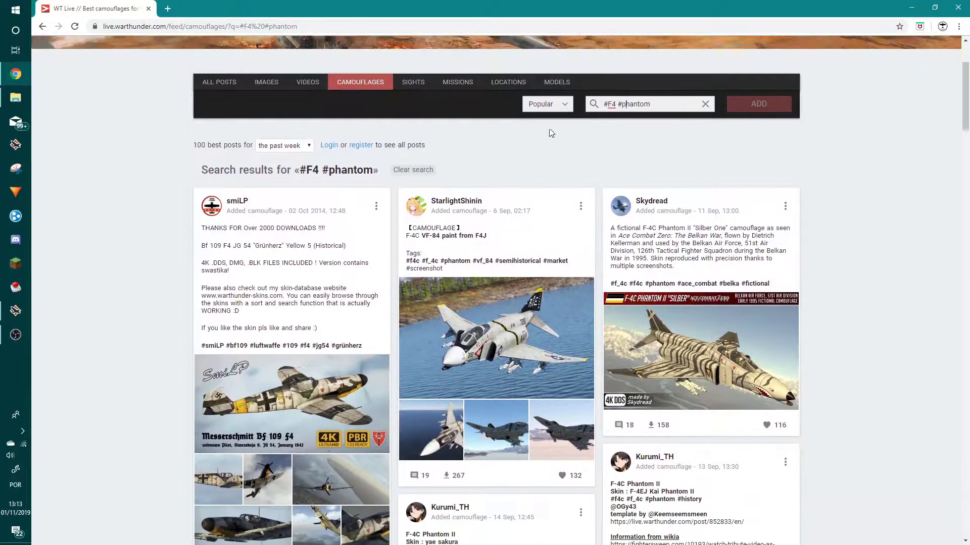
scroll(546, 130, down, 2)
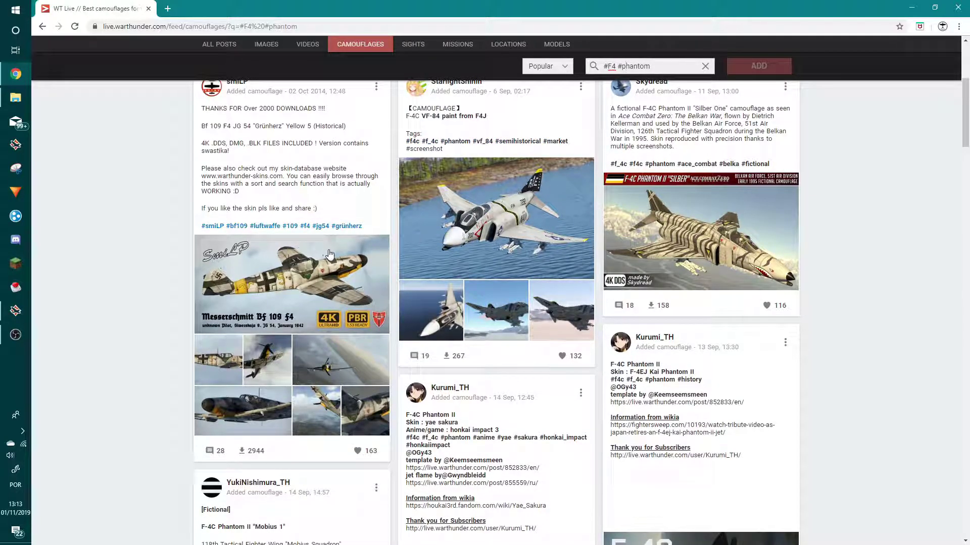
scroll(330, 268, down, 7)
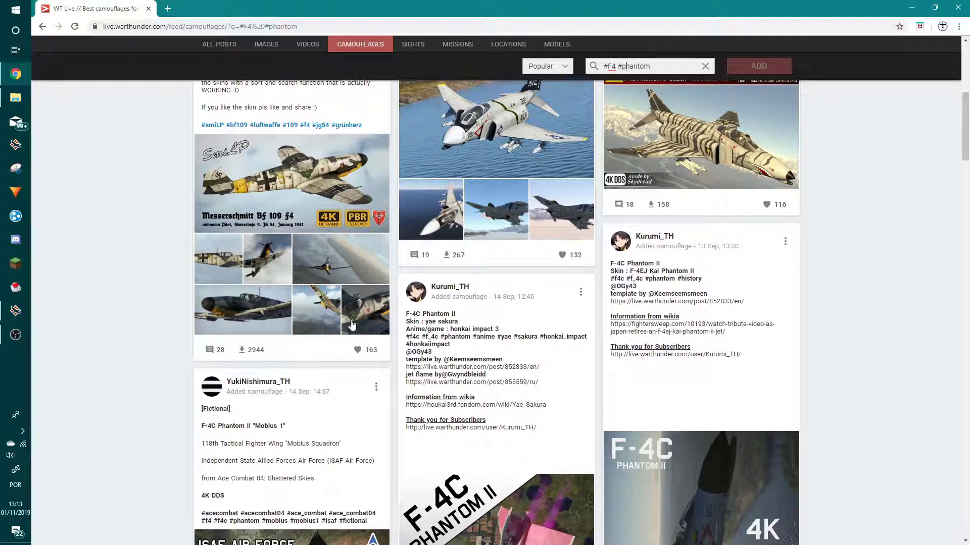
scroll(488, 296, down, 4)
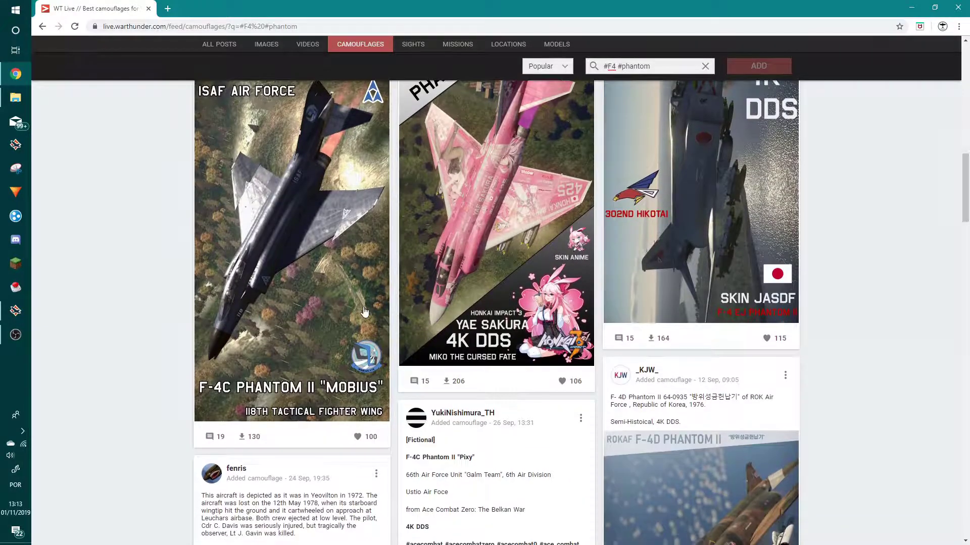
scroll(485, 303, up, 10)
scroll(485, 306, down, 13)
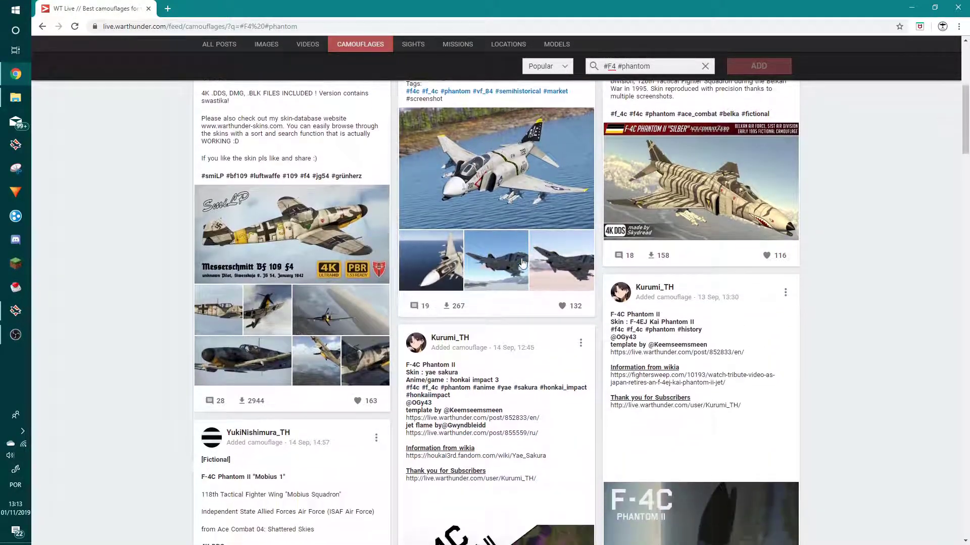
scroll(546, 264, down, 5)
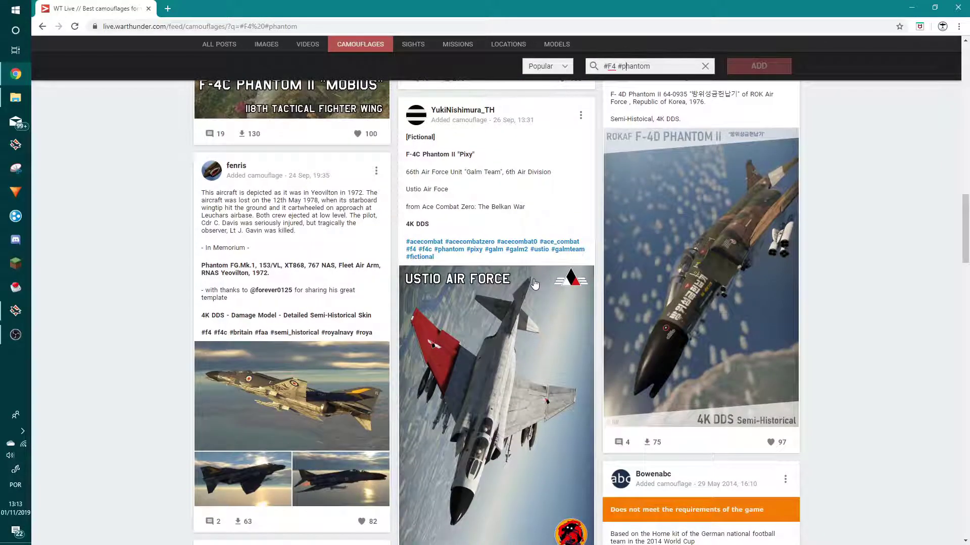
scroll(526, 319, down, 6)
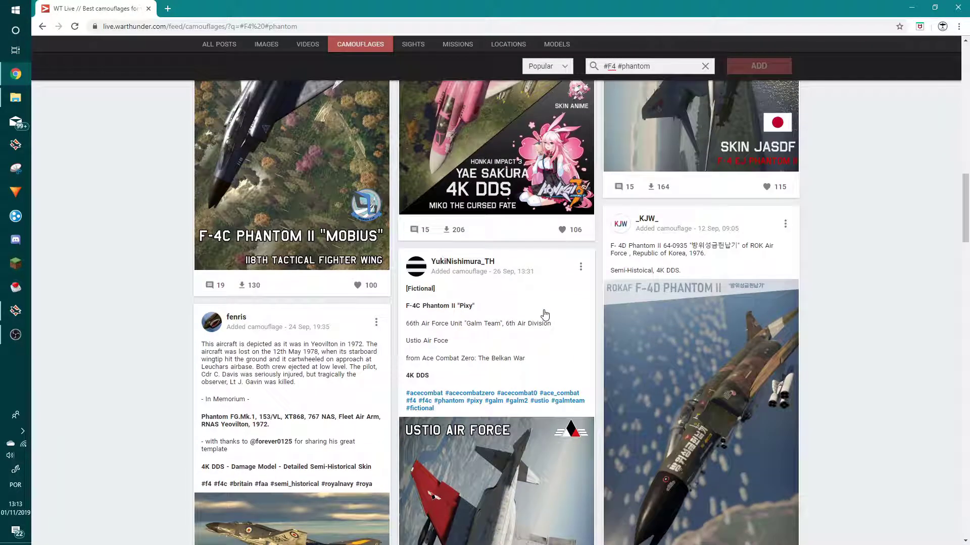
scroll(533, 319, down, 1)
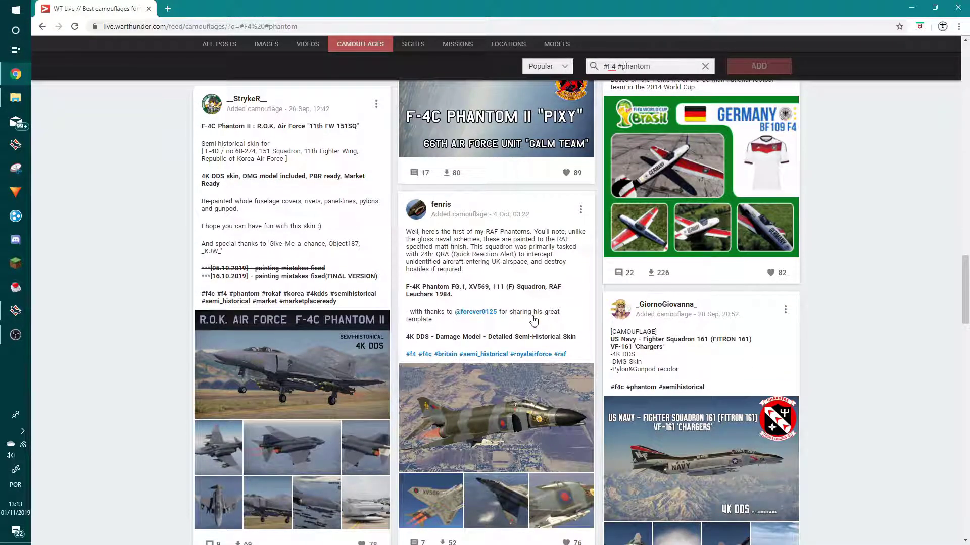
scroll(534, 321, up, 20)
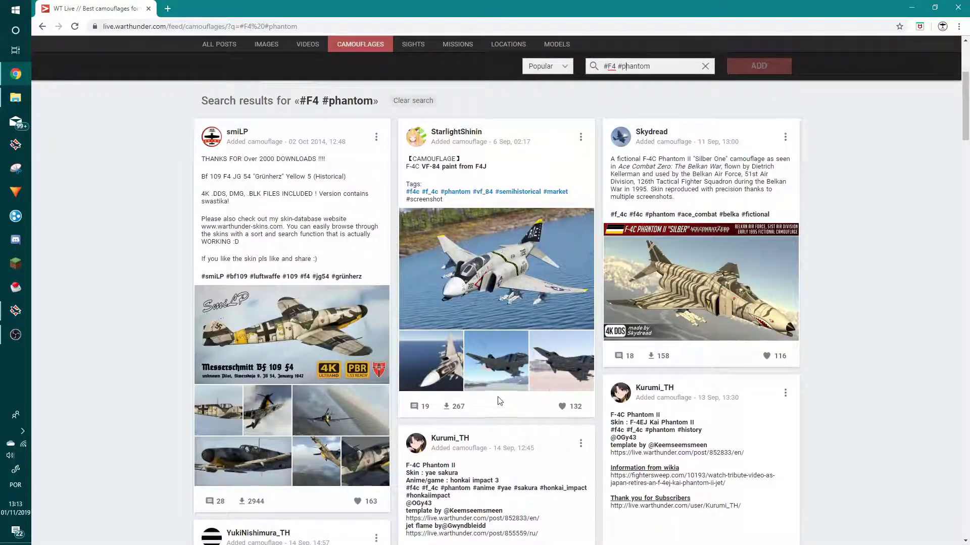
Step: Download the F-4C VF-84 paint camouflage and arrange the browser window beside the UserSkins folder window
click(451, 406)
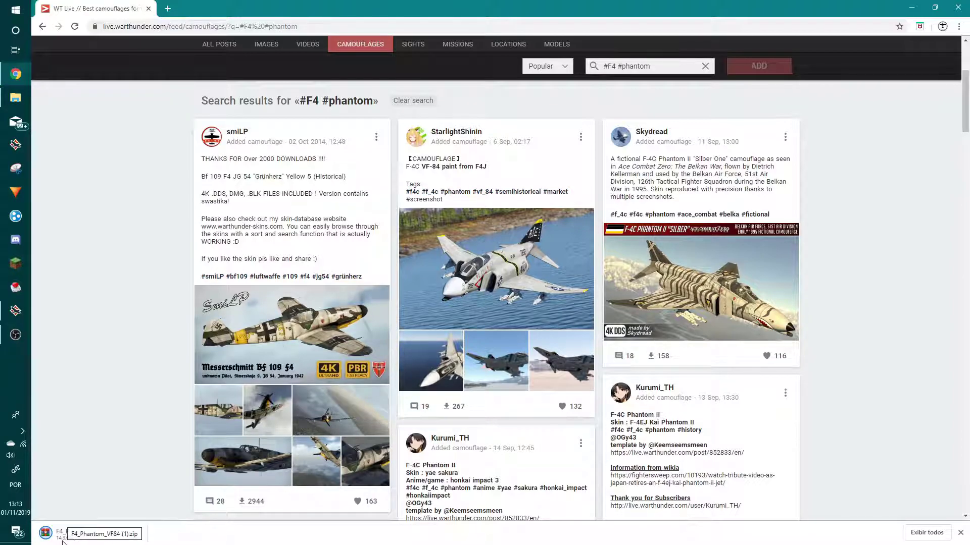
click(936, 9)
drag(831, 19, 762, 27)
drag(497, 121, 367, 25)
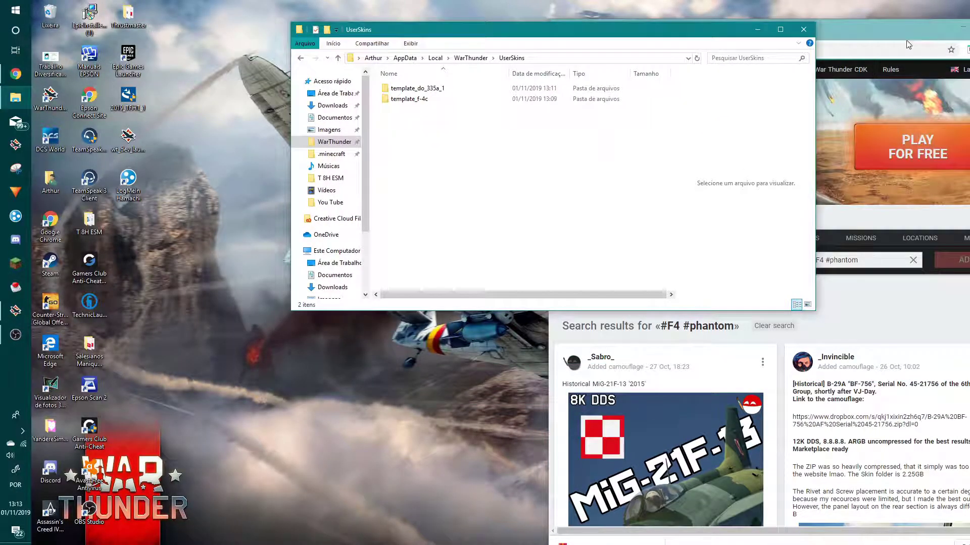
drag(896, 37, 893, 18)
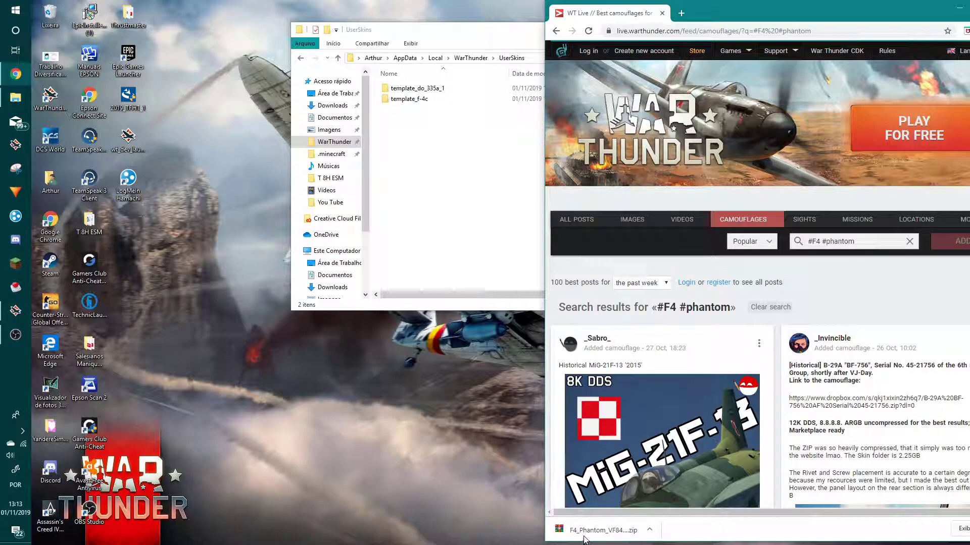
Step: Put the downloaded F4_Phantom_VF84 (1) archive on the desktop and extract it there
drag(584, 539, 156, 226)
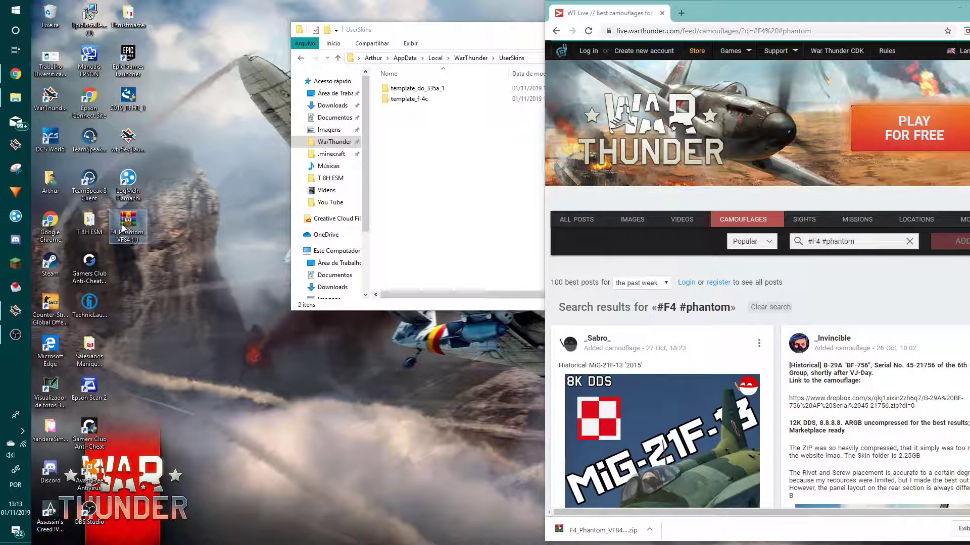
right_click(123, 229)
click(175, 208)
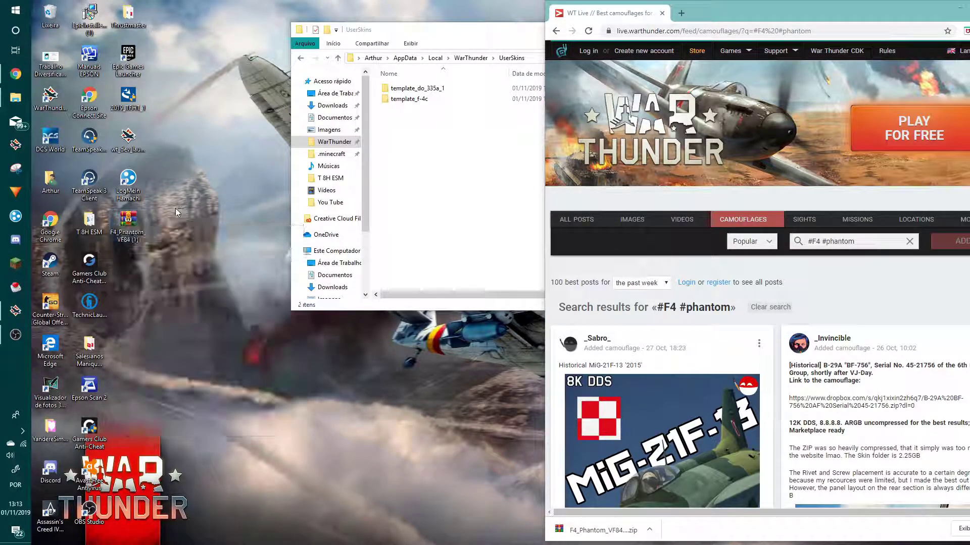
right_click(129, 227)
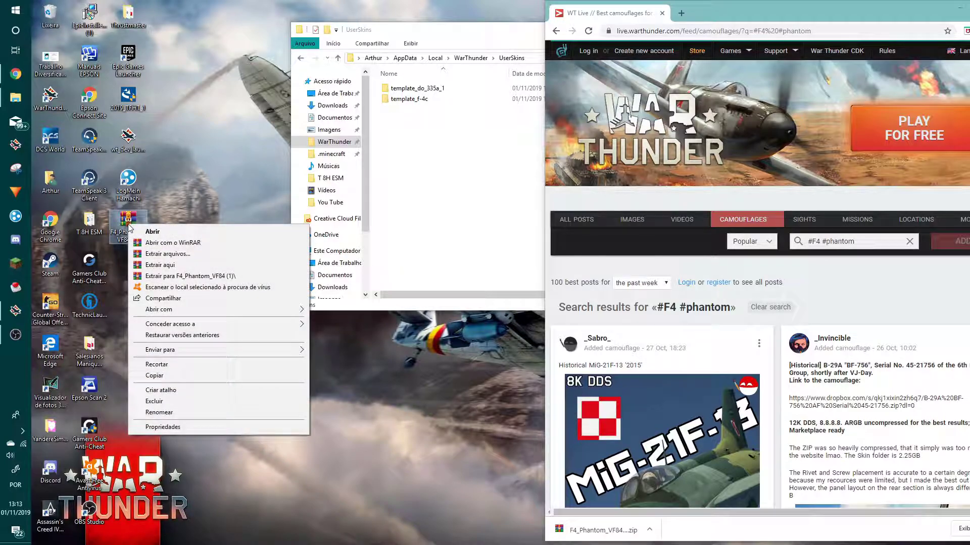
click(176, 266)
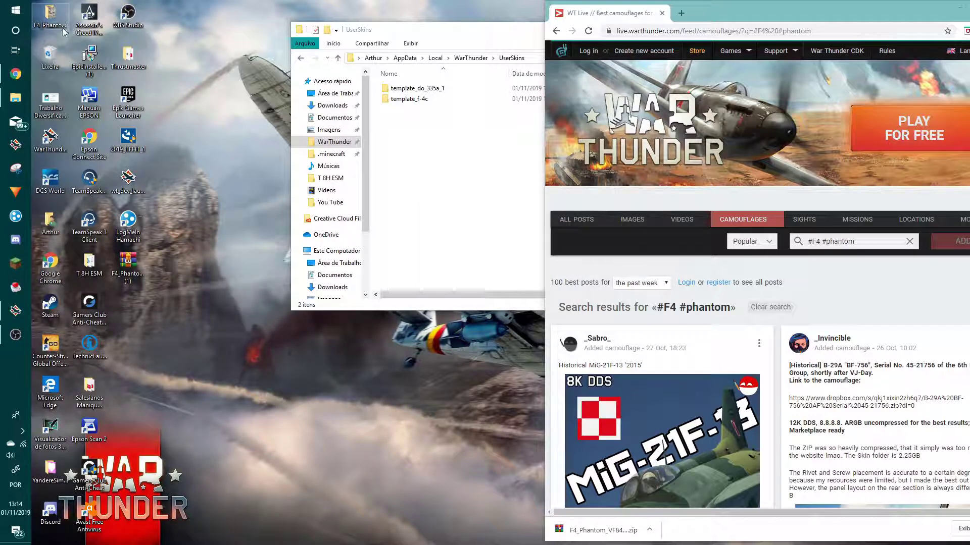
Step: Move the extracted F4_Phantom_VF84 folder from the desktop into the template_f-4c folder inside UserSkins
drag(57, 30, 424, 101)
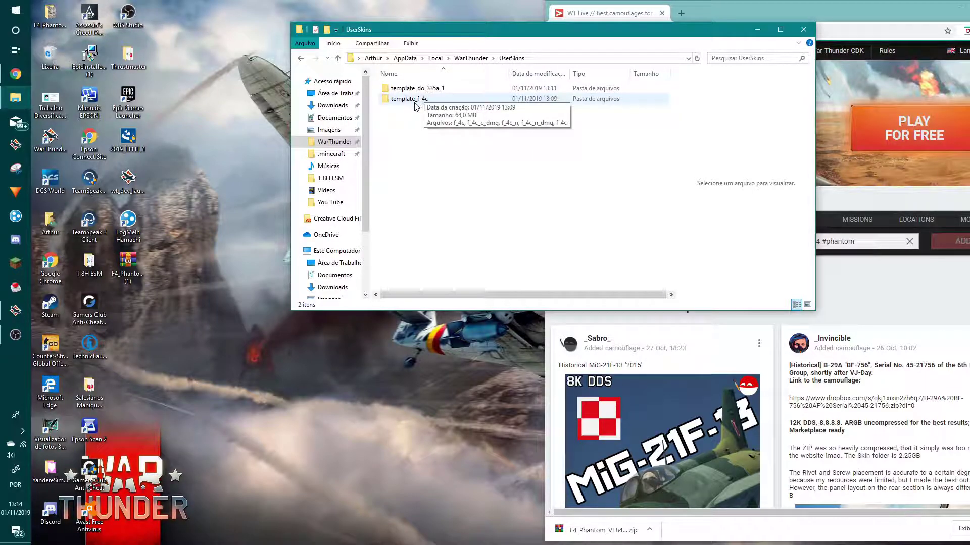
double_click(407, 101)
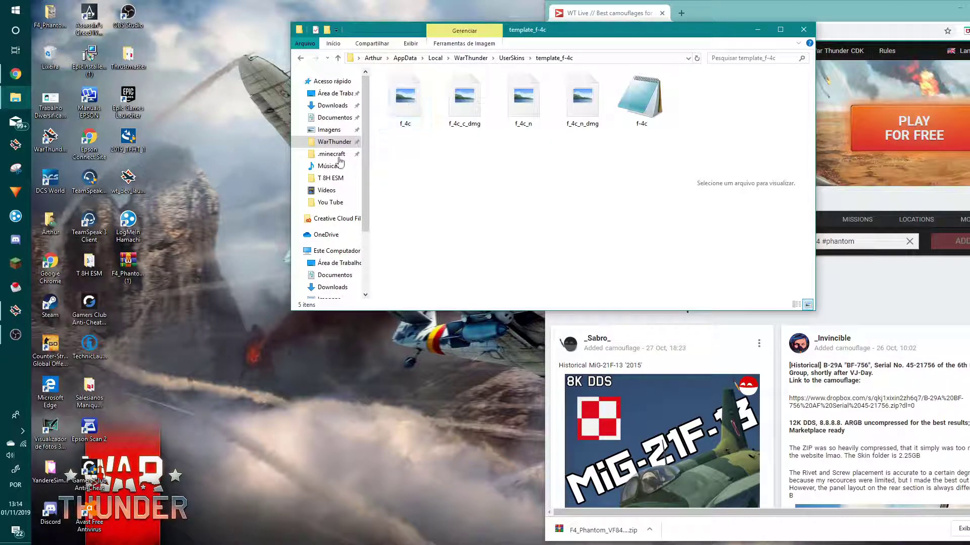
drag(50, 15, 417, 166)
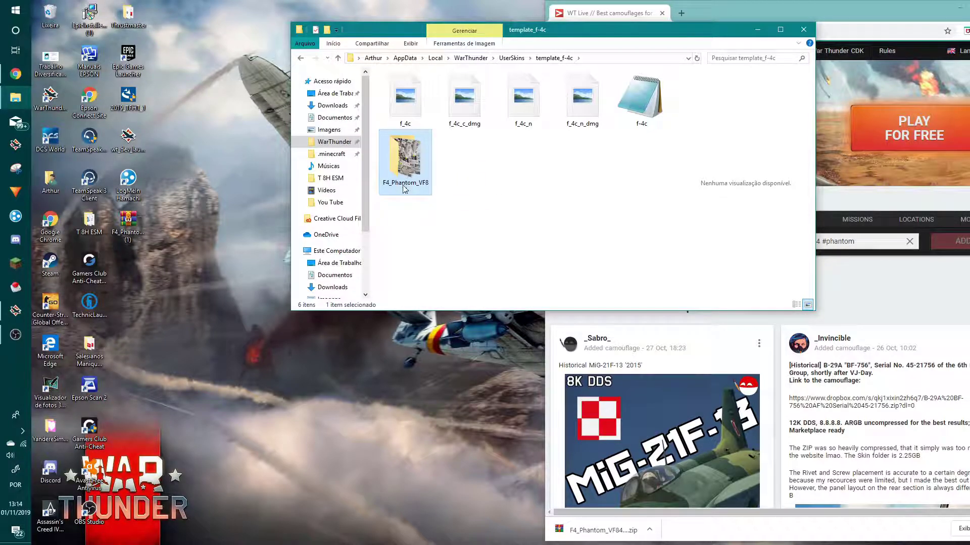
Step: Delete the F4_Phantom_VF84 (1) archive from the desktop
click(121, 229)
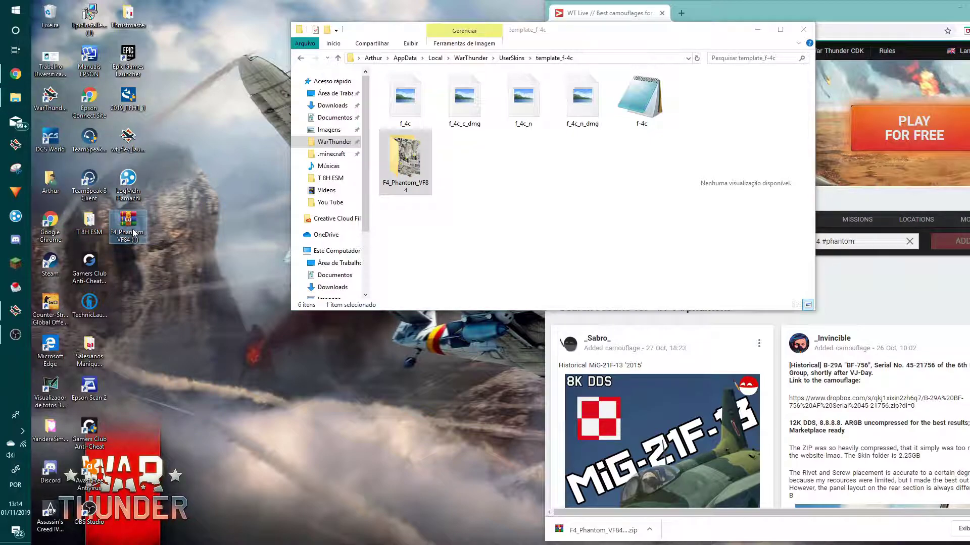
key(Delete)
right_click(58, 23)
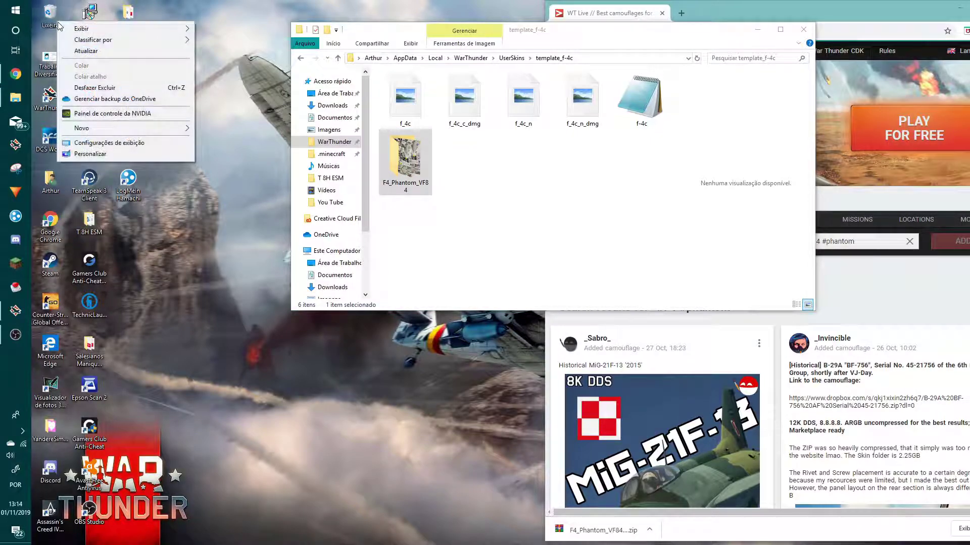
right_click(46, 12)
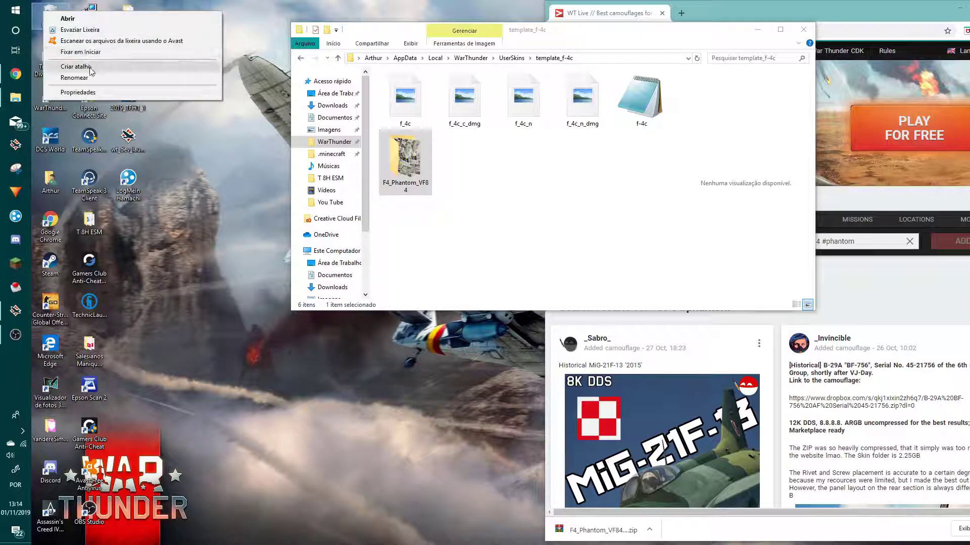
click(155, 150)
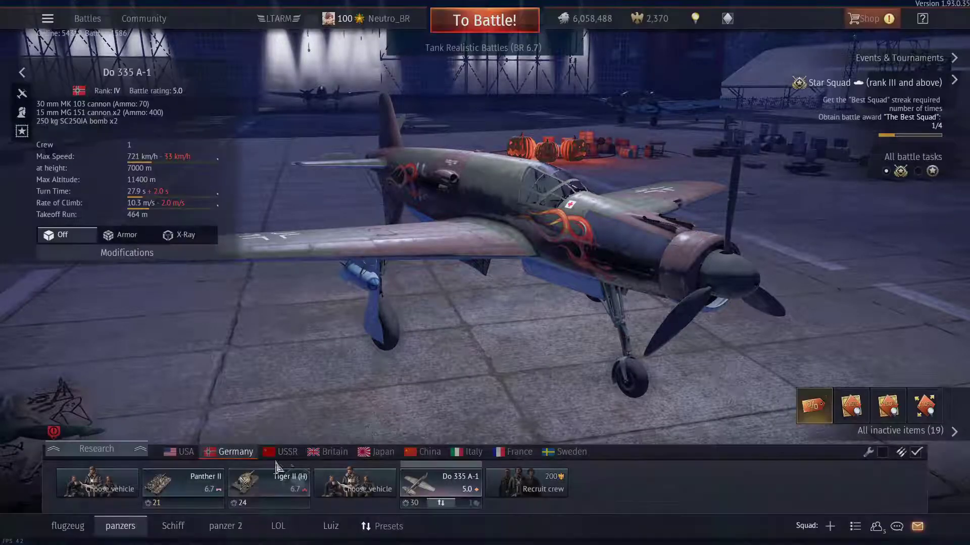
Step: In War Thunder, select the USA F-4C Phantom II and open its customization
click(177, 451)
click(183, 482)
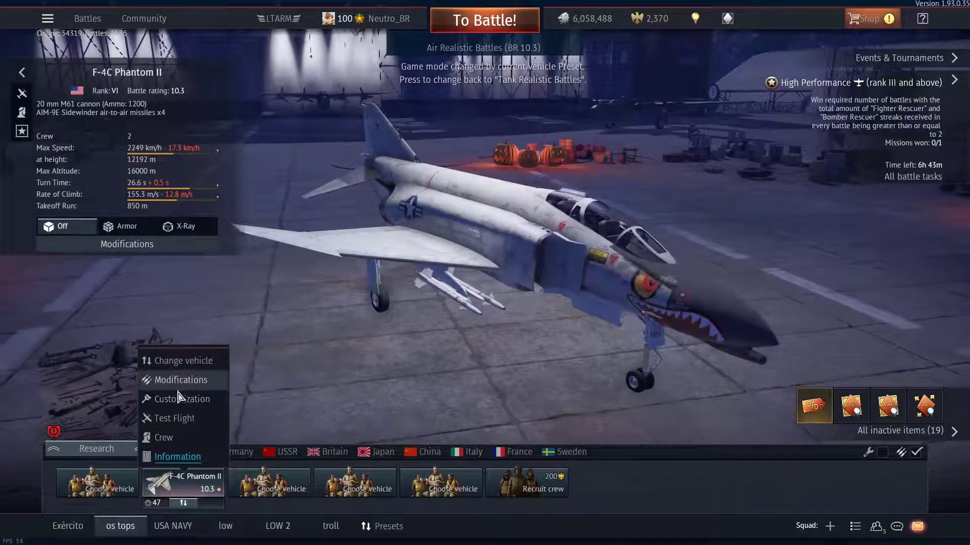
click(182, 399)
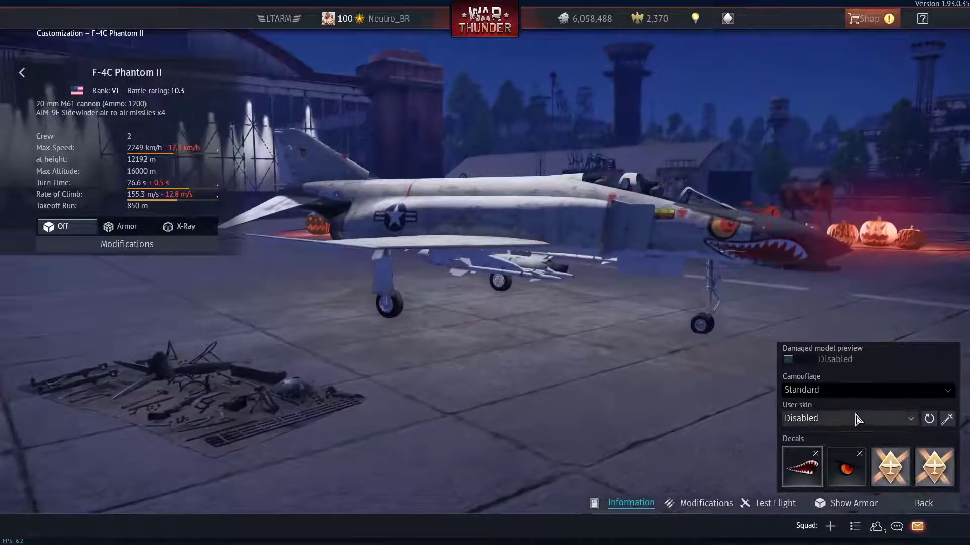
Step: Apply the F4_Phantom_VF84 user skin from template_f-4c to the F-4C Phantom II and inspect the aircraft from several sides
click(853, 419)
click(852, 466)
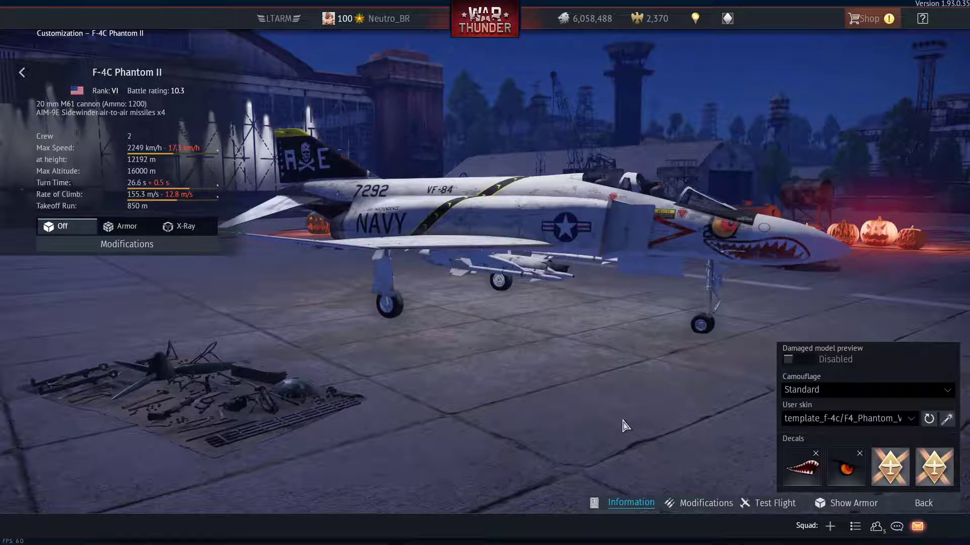
drag(622, 422, 564, 422)
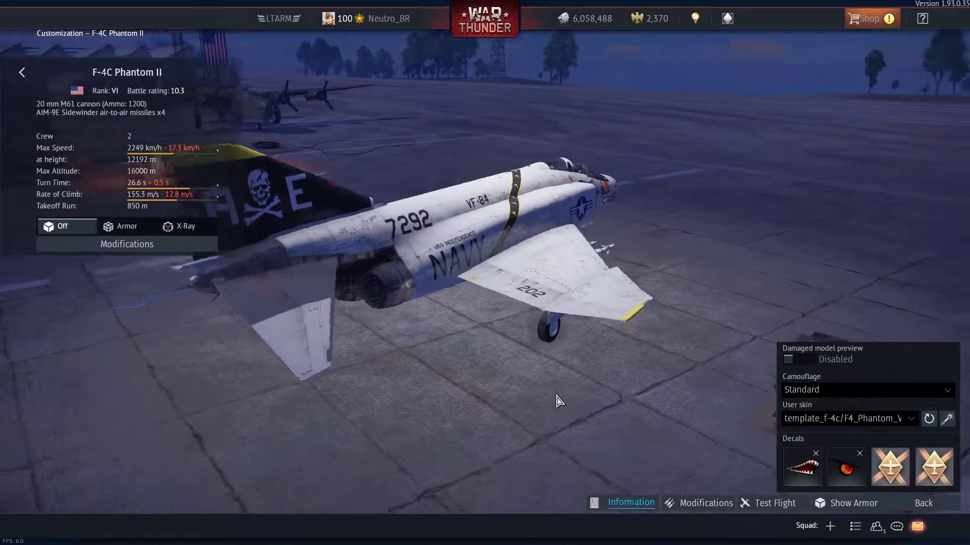
drag(559, 395, 522, 389)
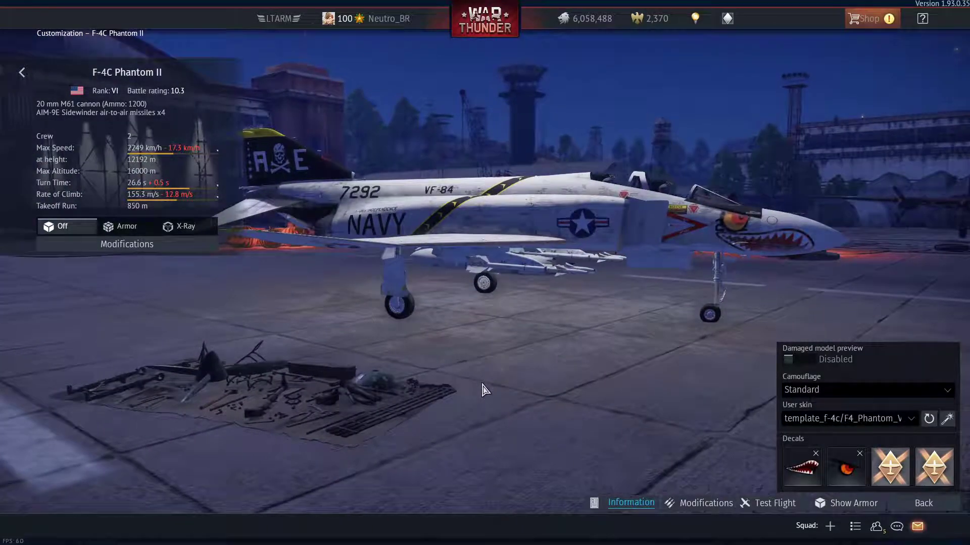